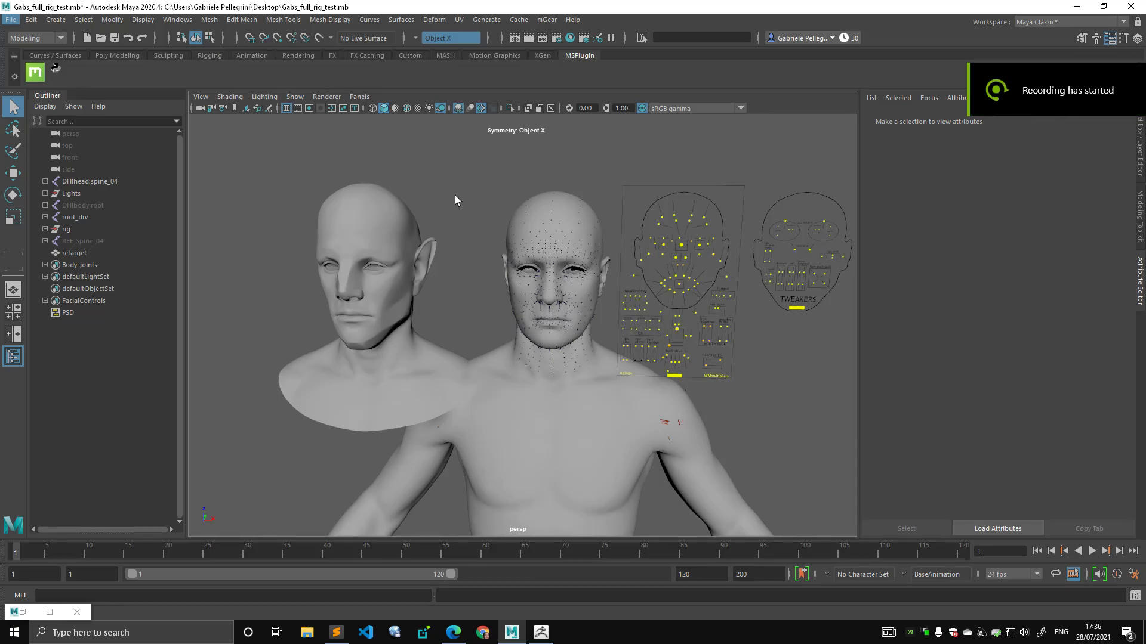
Examine the retarget head mesh, the rigged head and the facial control boards beside them.
alt+middle_drag(454, 195, 449, 240)
alt+right_drag(449, 240, 489, 231)
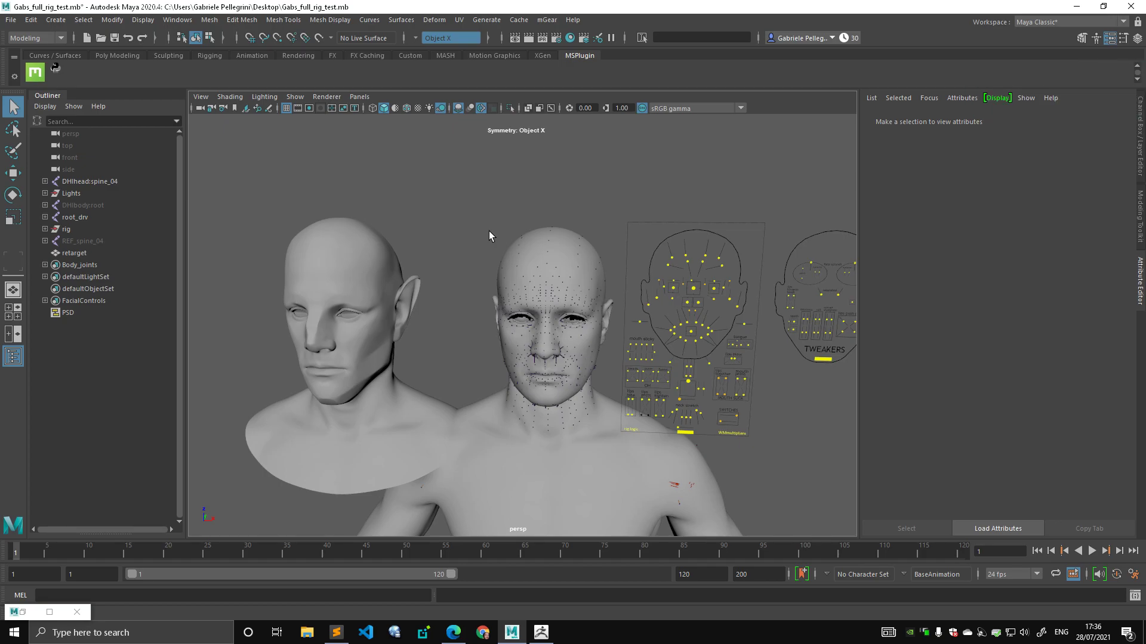
click(574, 265)
scroll(532, 230, up, 2)
alt+middle_drag(533, 230, 539, 240)
alt+right_drag(538, 240, 512, 232)
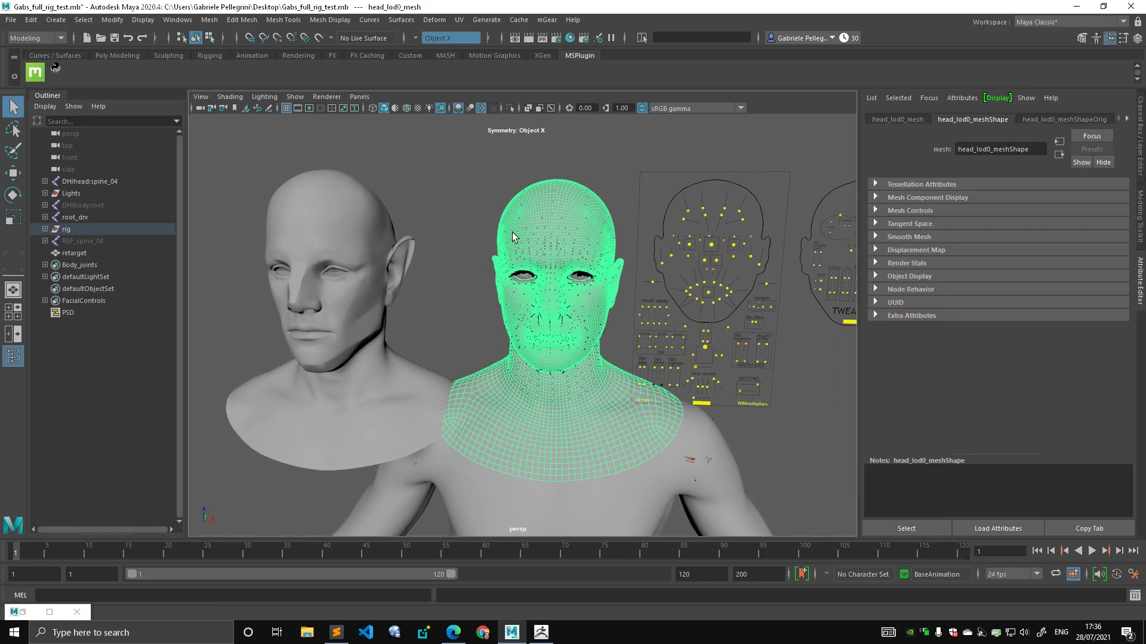
click(459, 185)
scroll(537, 203, up, 3)
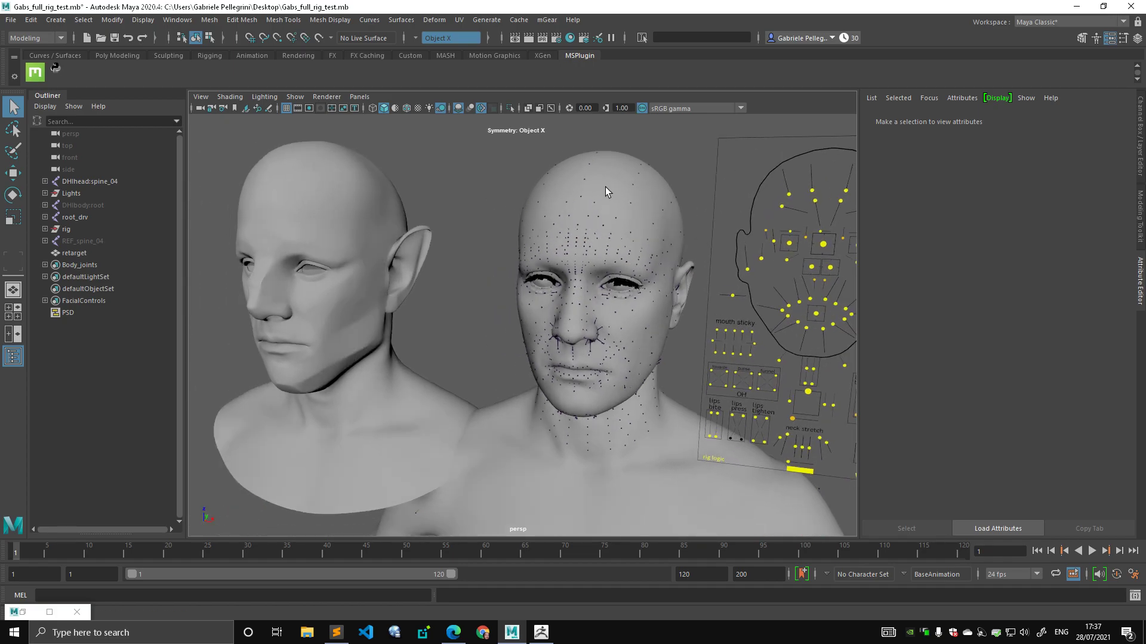
alt+right_drag(578, 257, 483, 227)
alt+drag(483, 227, 534, 256)
alt+middle_drag(534, 256, 482, 232)
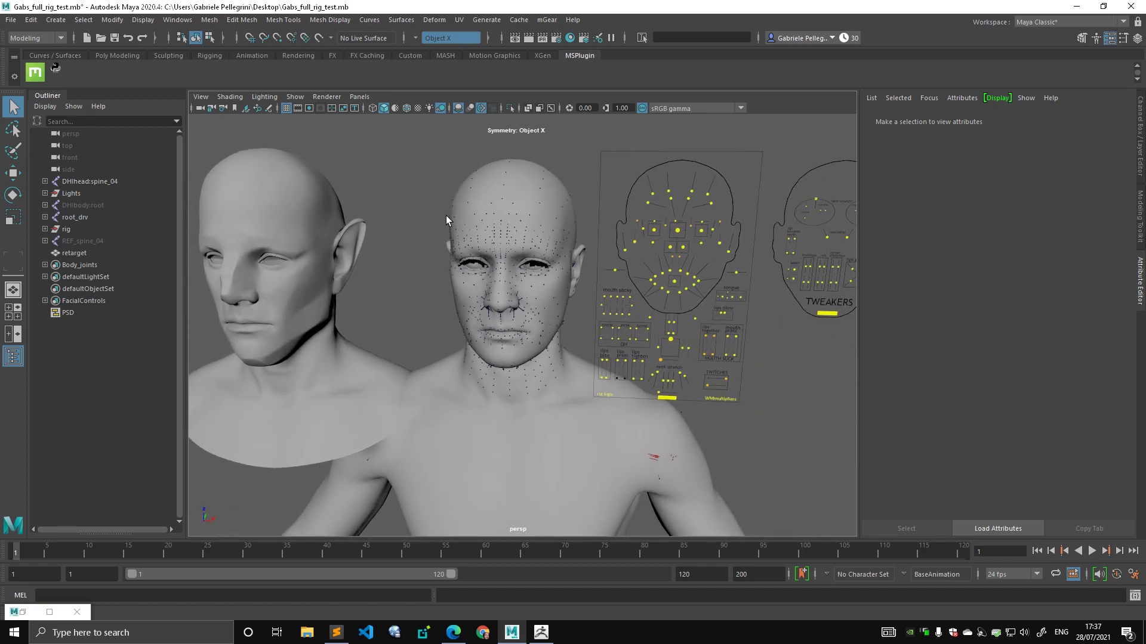
alt+middle_drag(497, 287, 495, 271)
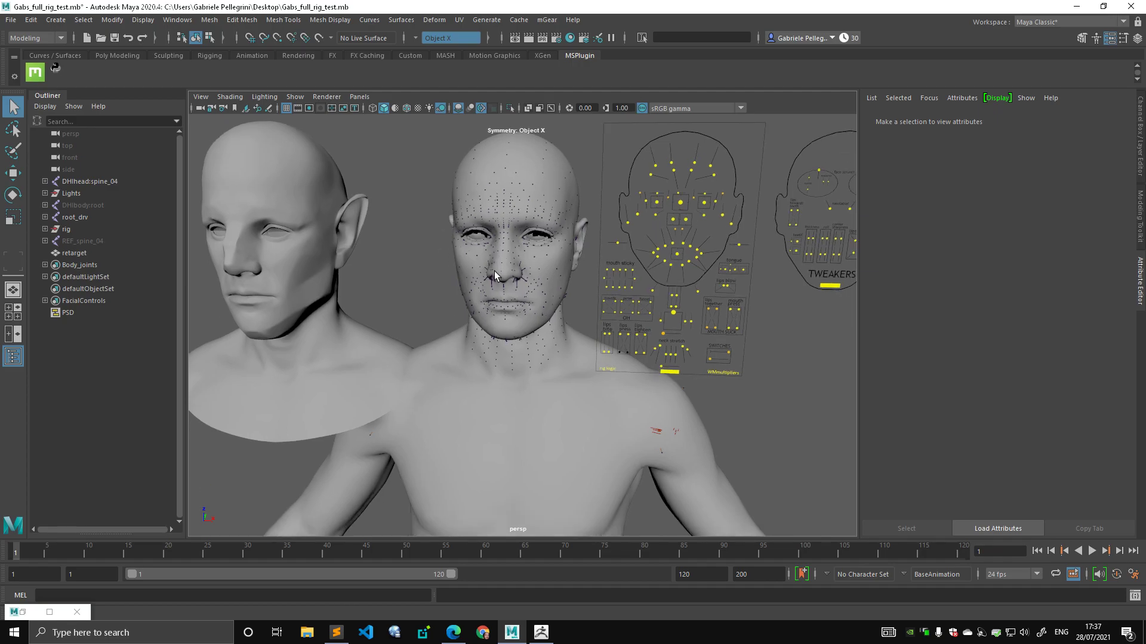
Display the scene with textures and scene lights for a close view of the rigged face.
key(6)
key(7)
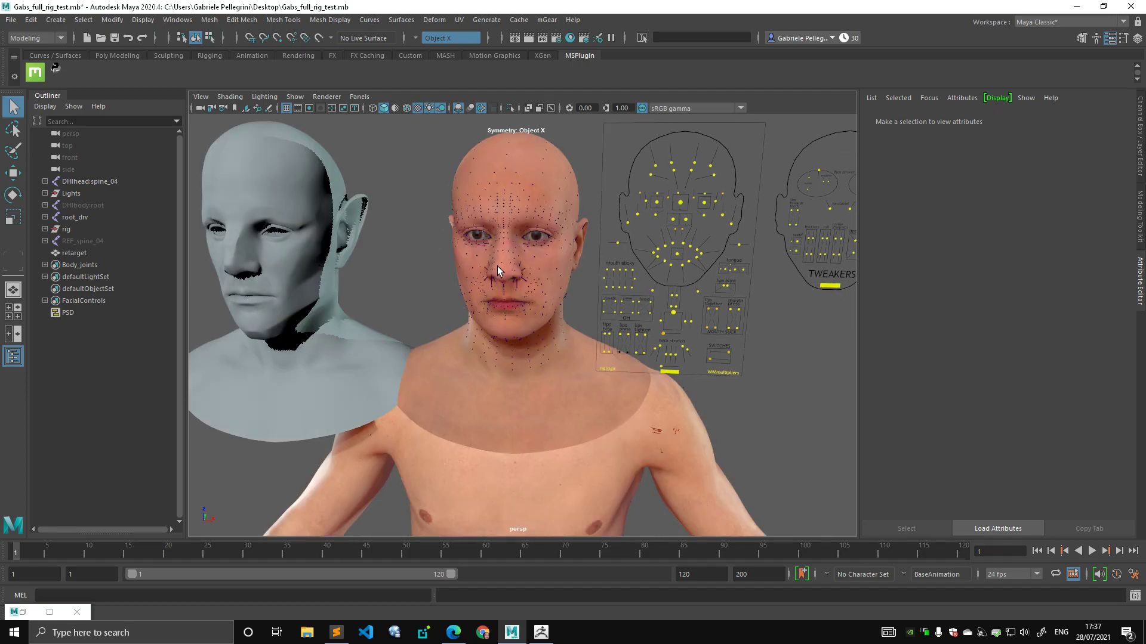
scroll(530, 279, up, 5)
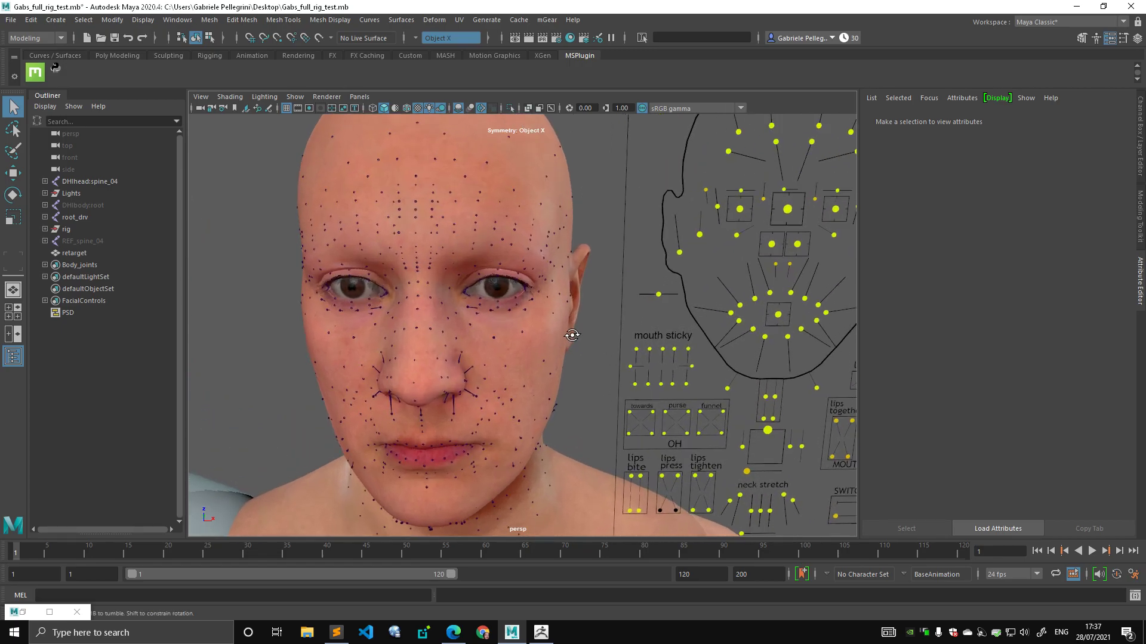
Try out the jaw control CTRL_C_jaw on the facial control board by moving it.
click(765, 410)
key(w)
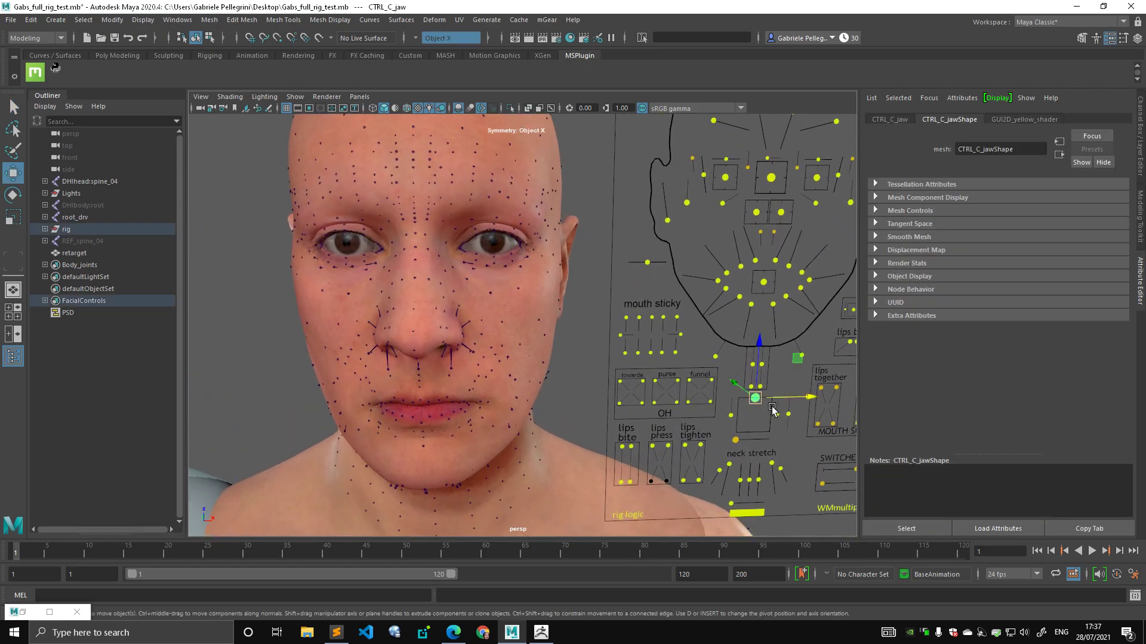
drag(770, 406, 759, 414)
key(q)
Try moving the mouth control CTRL_C_mouth on the facial control board, undoing each move.
click(767, 286)
key(w)
mouse_move(780, 290)
mouse_down()
mouse_move(785, 280)
mouse_move(770, 296)
mouse_move(756, 276)
mouse_move(782, 277)
mouse_move(786, 300)
mouse_up()
key(ctrl+z)
alt+drag(517, 292, 453, 263)
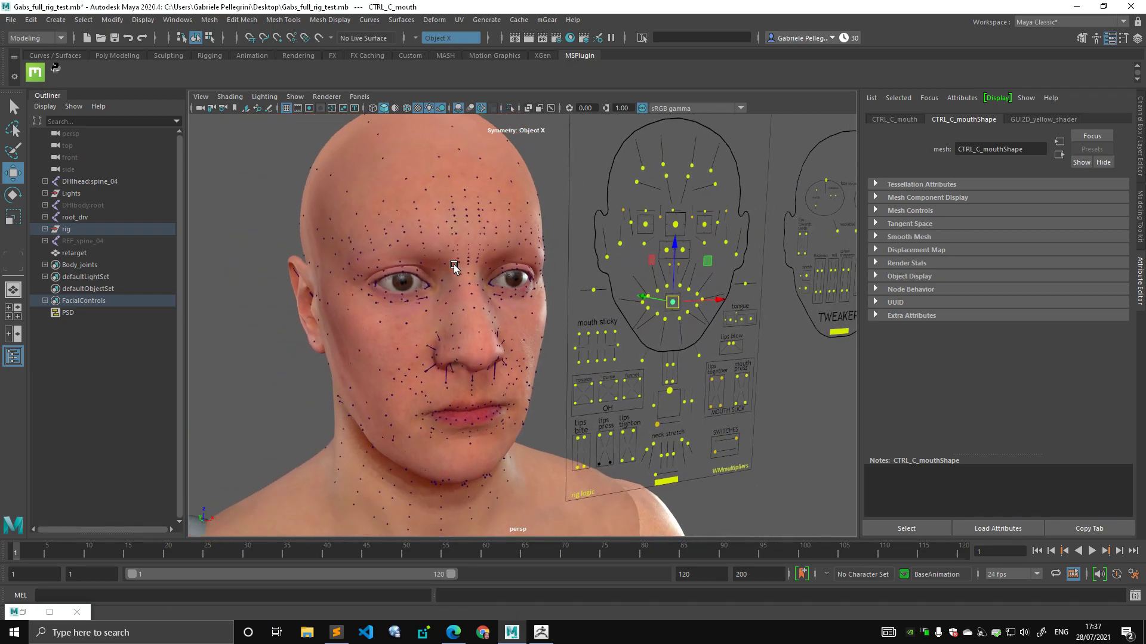
mouse_move(676, 302)
mouse_down()
mouse_move(673, 289)
mouse_move(689, 318)
mouse_move(674, 295)
mouse_move(690, 297)
mouse_up()
key(ctrl+z)
Test more mouth poses with CTRL_C_mouth from a three-quarter view of the face, undoing each one.
alt+right_drag(503, 312, 558, 322)
alt+middle_drag(558, 322, 559, 281)
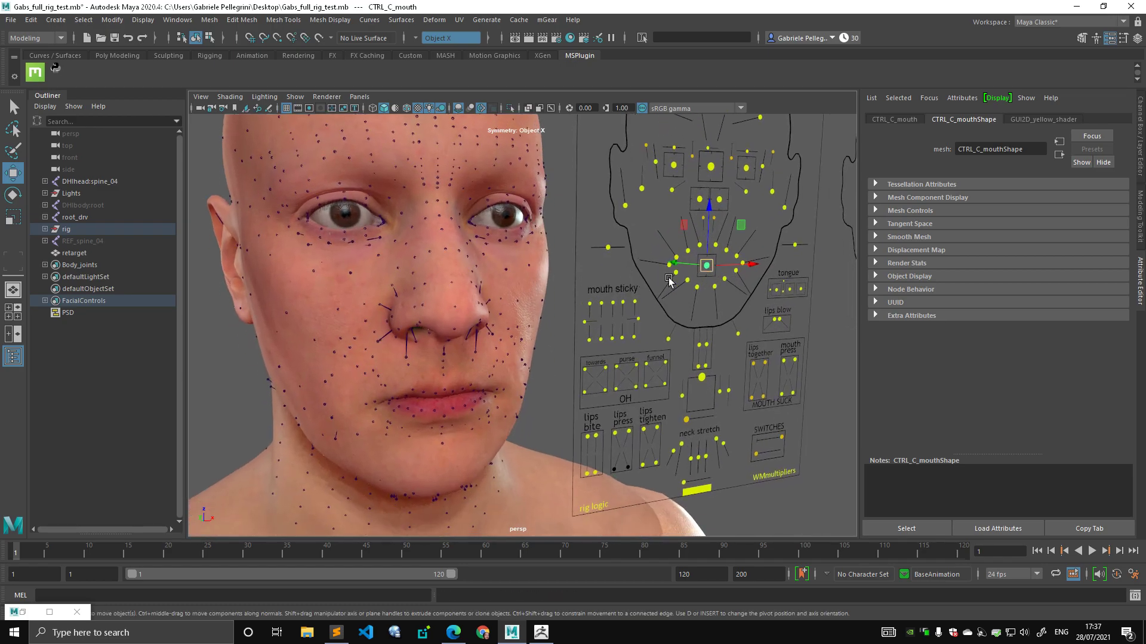
alt+drag(668, 280, 549, 210)
drag(709, 297, 702, 287)
key(ctrl+z)
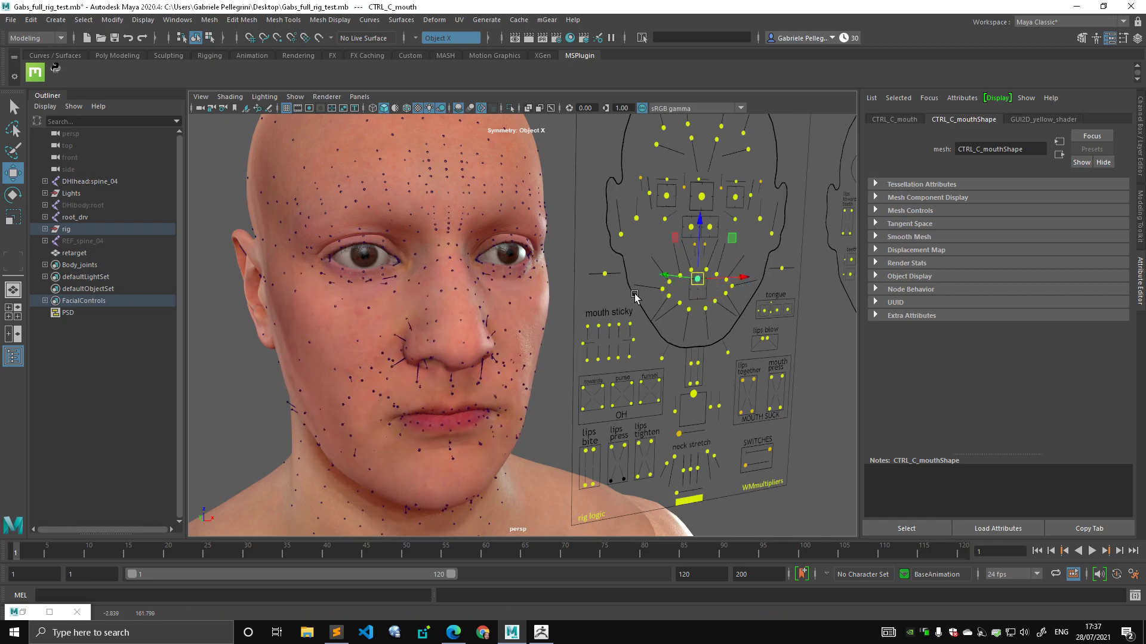
mouse_move(561, 283)
alt+mouse_down()
mouse_move(590, 281)
mouse_move(553, 272)
alt+mouse_up()
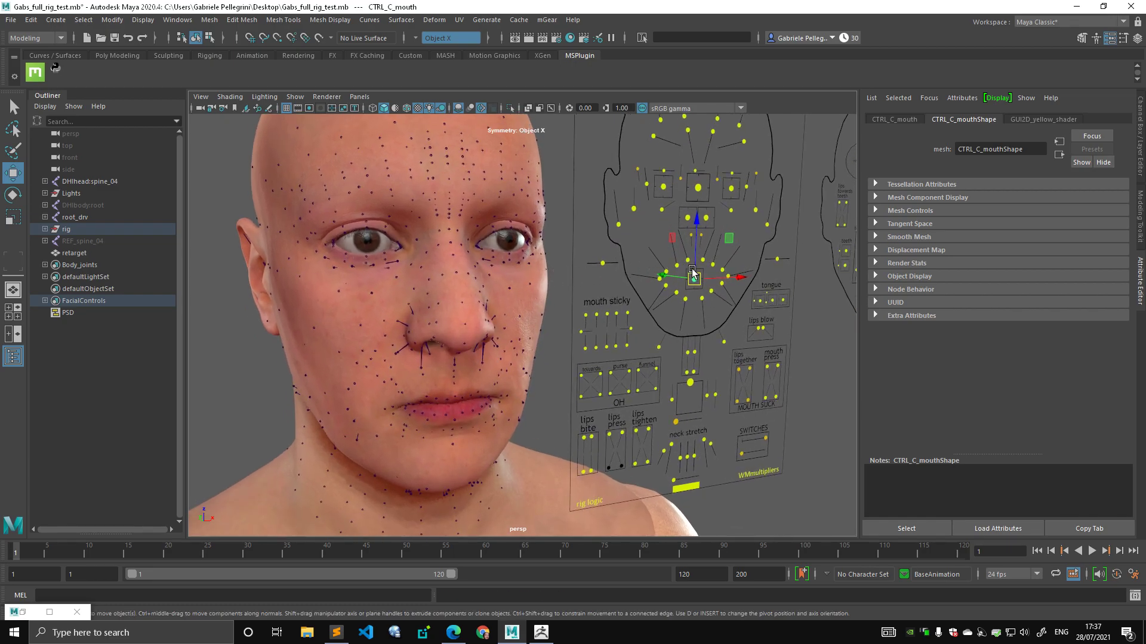
mouse_move(706, 287)
mouse_down()
mouse_move(700, 277)
mouse_move(714, 285)
mouse_up()
key(ctrl+z)
mouse_move(567, 293)
alt+right_down()
mouse_move(519, 287)
mouse_move(561, 284)
alt+right_up()
drag(682, 284, 692, 279)
key(ctrl+z)
alt+middle_drag(478, 269, 481, 285)
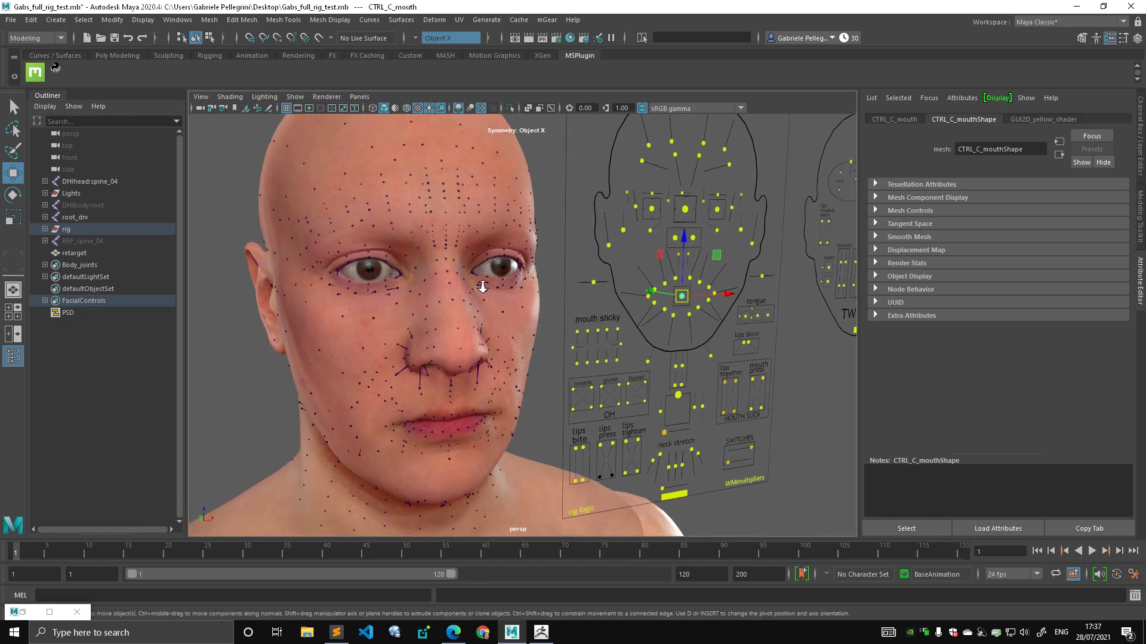
Examine the joints around the rigged face's forehead, eyes, nose and mouth from several angles.
alt+right_drag(481, 284, 513, 274)
alt+drag(383, 248, 426, 237)
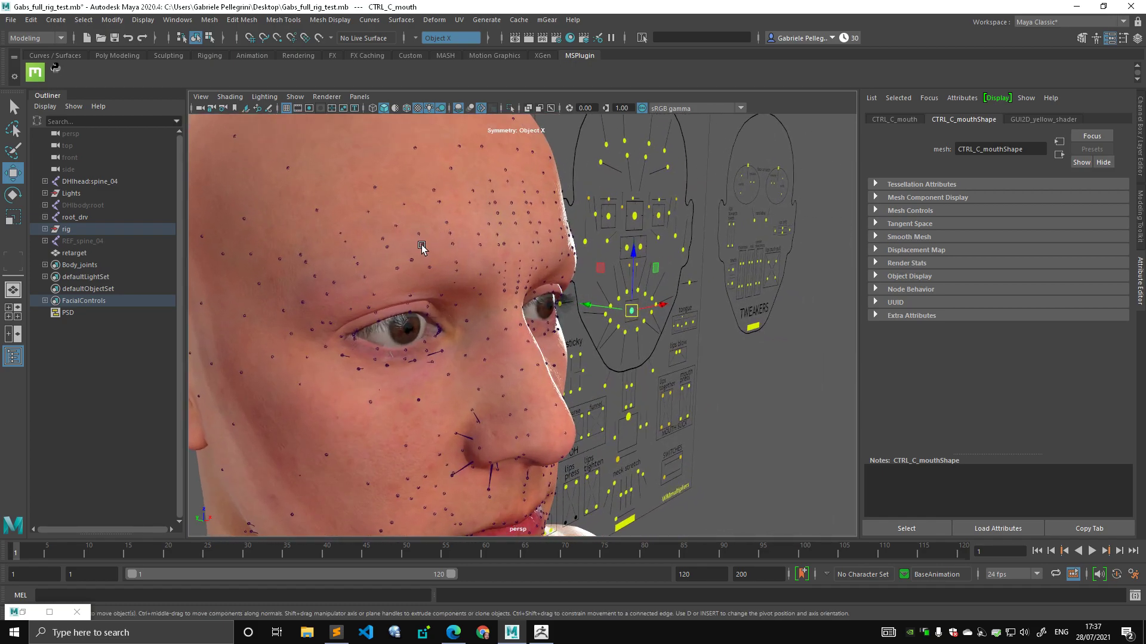
alt+drag(501, 243, 453, 174)
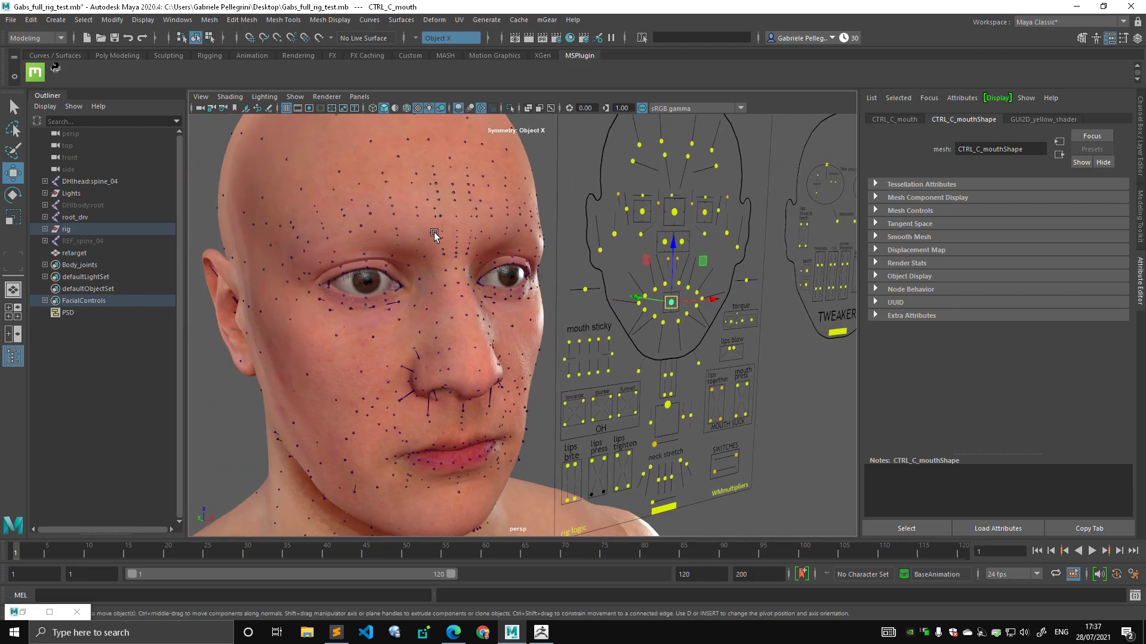
alt+drag(449, 241, 514, 255)
alt+right_drag(437, 253, 485, 202)
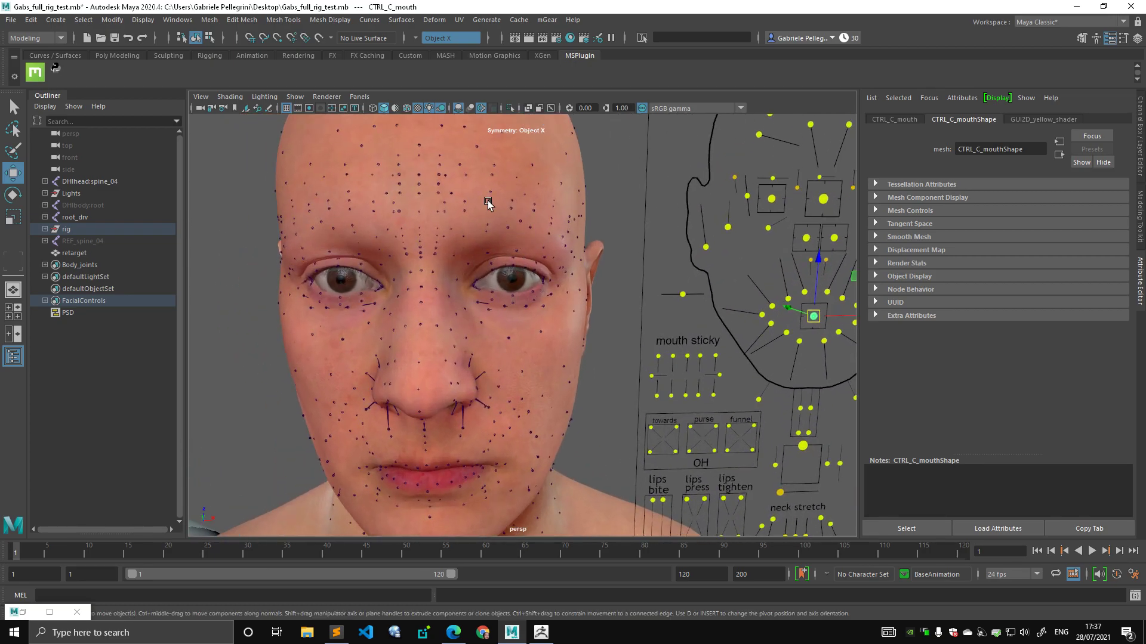
alt+middle_drag(439, 273, 440, 230)
alt+right_drag(440, 230, 430, 258)
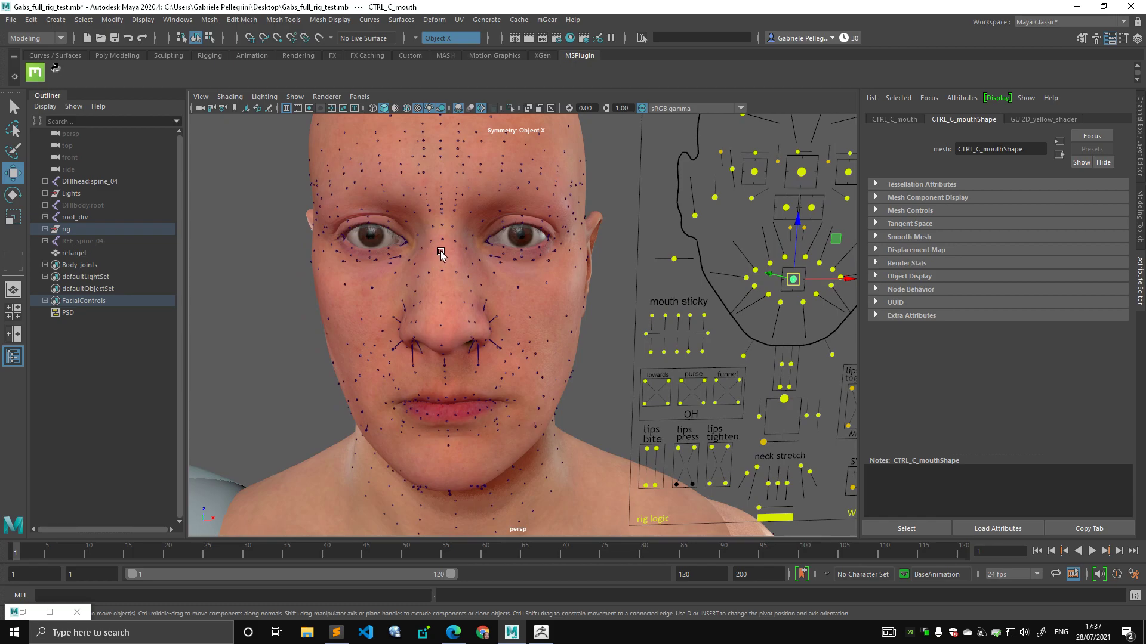
alt+right_drag(487, 229, 459, 216)
alt+middle_drag(459, 216, 460, 269)
alt+drag(460, 270, 411, 271)
alt+right_drag(411, 272, 471, 271)
alt+drag(472, 272, 571, 300)
alt+middle_drag(571, 299, 560, 300)
Select the retarget head mesh and compare its eye area with the rigged head's eyes.
click(302, 253)
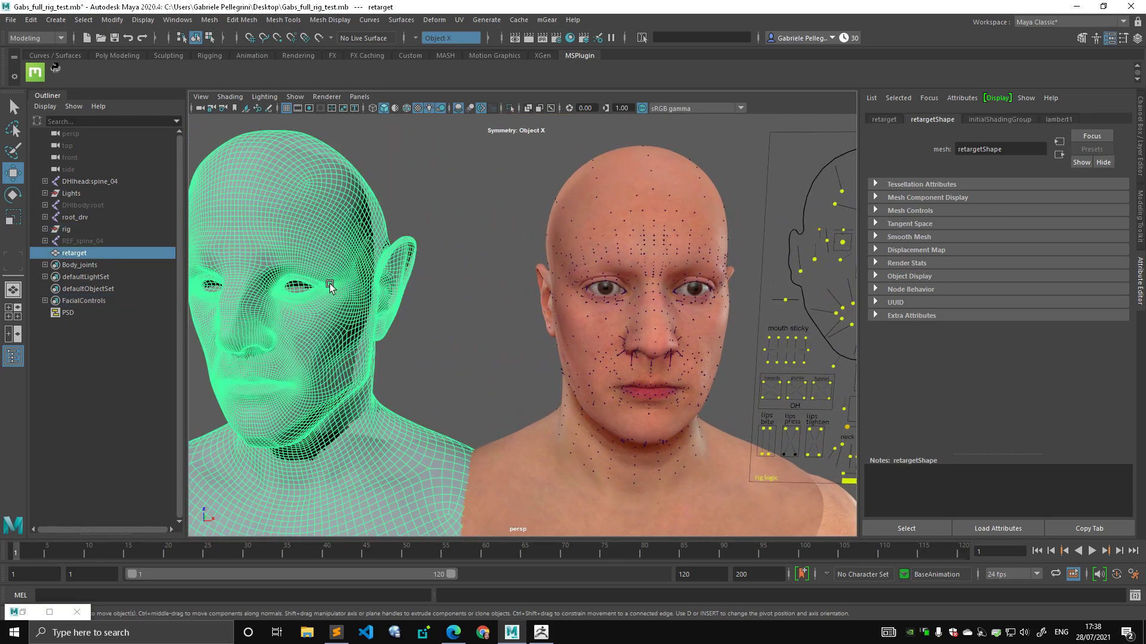
alt+middle_drag(342, 227, 395, 220)
alt+middle_drag(411, 267, 402, 299)
scroll(376, 267, up, 2)
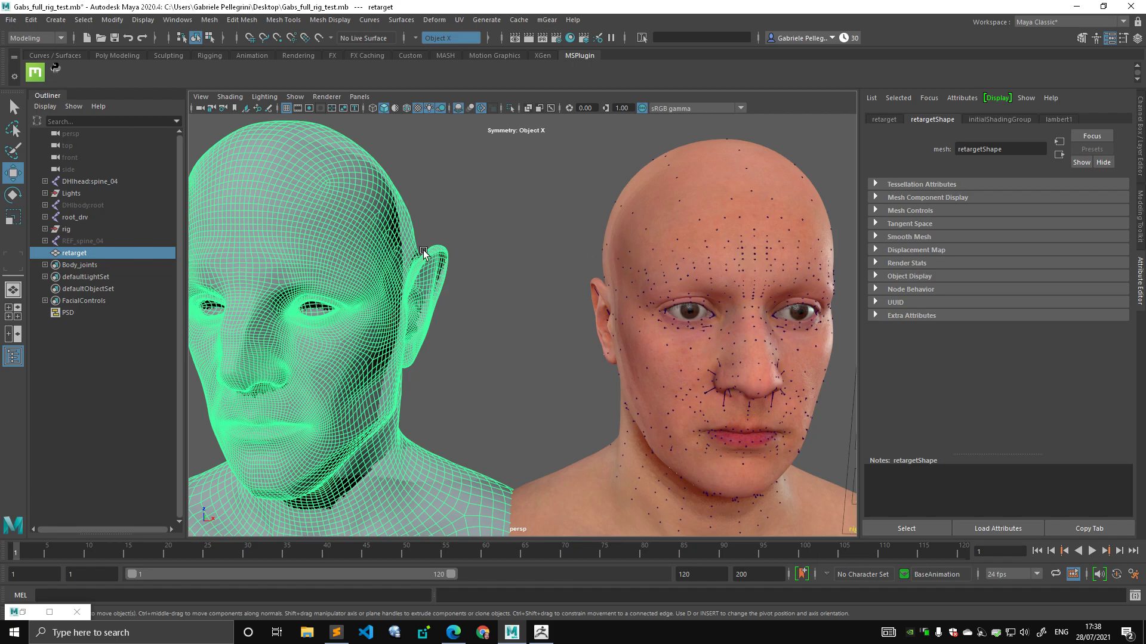
alt+middle_drag(441, 288, 481, 232)
click(494, 267)
drag(486, 265, 401, 188)
alt+drag(476, 287, 488, 258)
scroll(389, 293, up, 3)
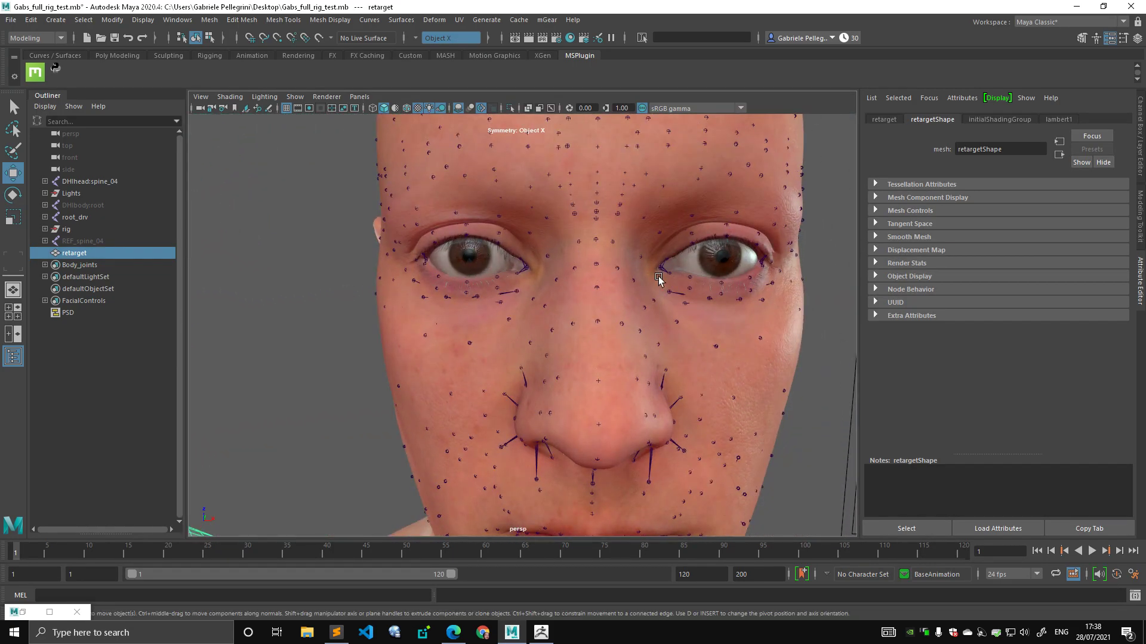
key(f)
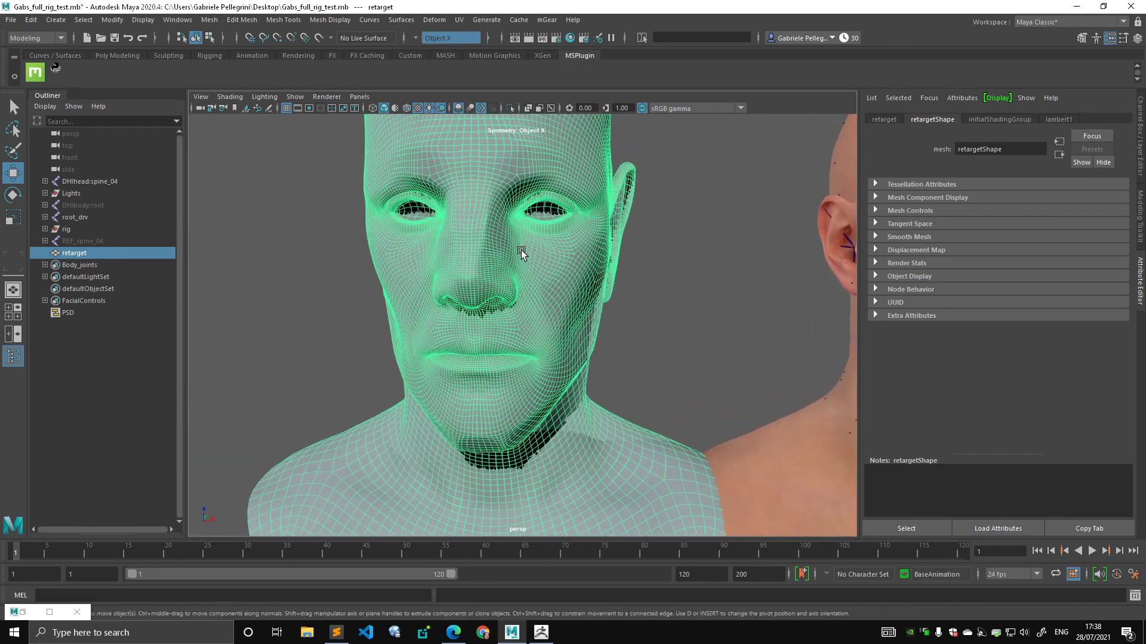
scroll(521, 253, up, 5)
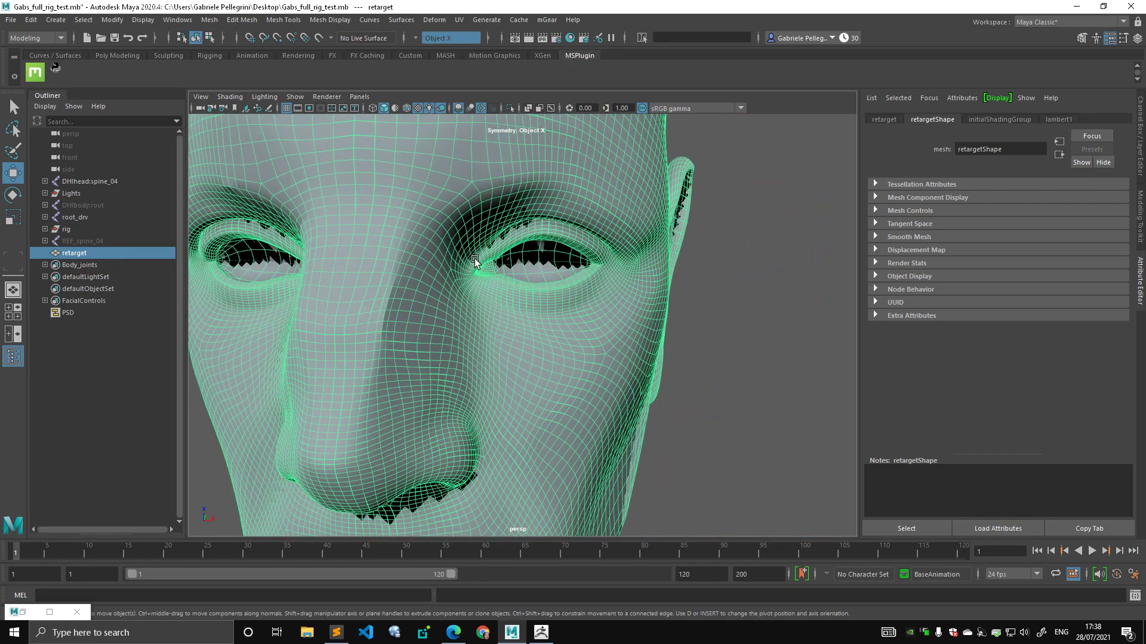
Examine the rigged head's eyes and facial joints up close against the retarget head's shape.
alt+middle_drag(245, 238, 451, 268)
scroll(655, 306, down, 6)
alt+middle_drag(608, 295, 227, 271)
scroll(527, 284, up, 2)
alt+middle_drag(547, 283, 527, 285)
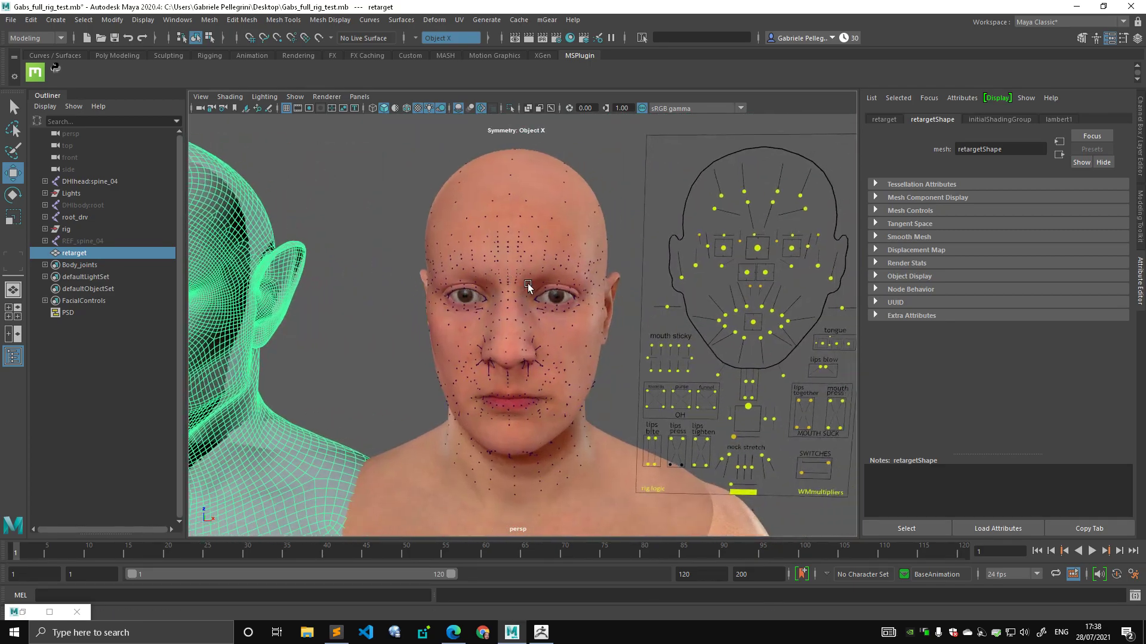
alt+drag(527, 284, 634, 296)
scroll(558, 299, up, 3)
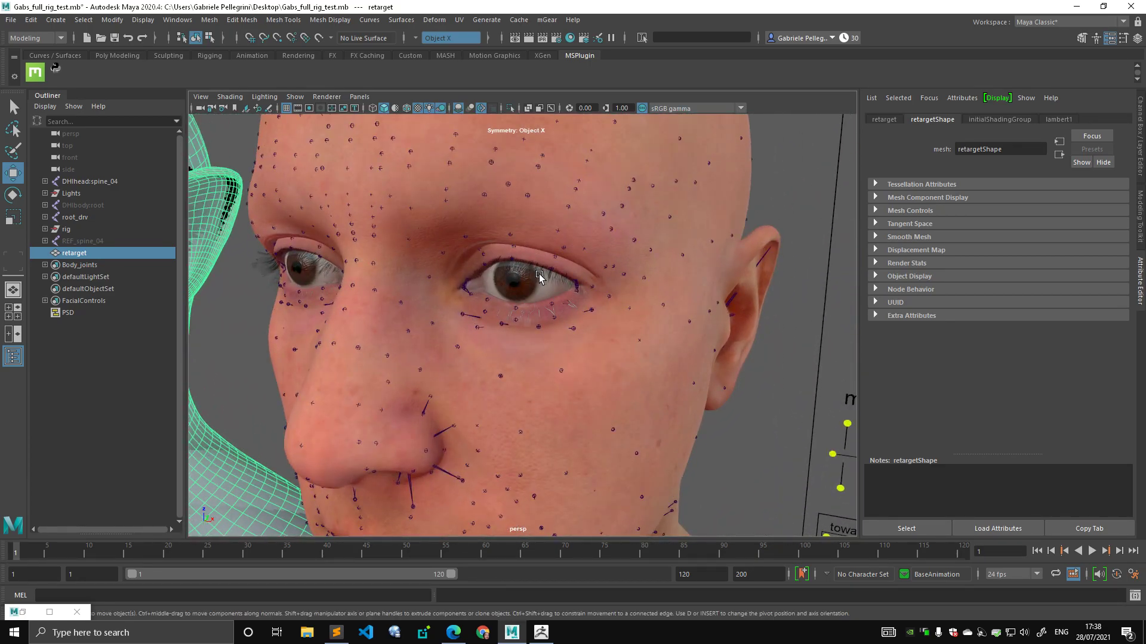
scroll(540, 279, up, 3)
scroll(449, 245, down, 5)
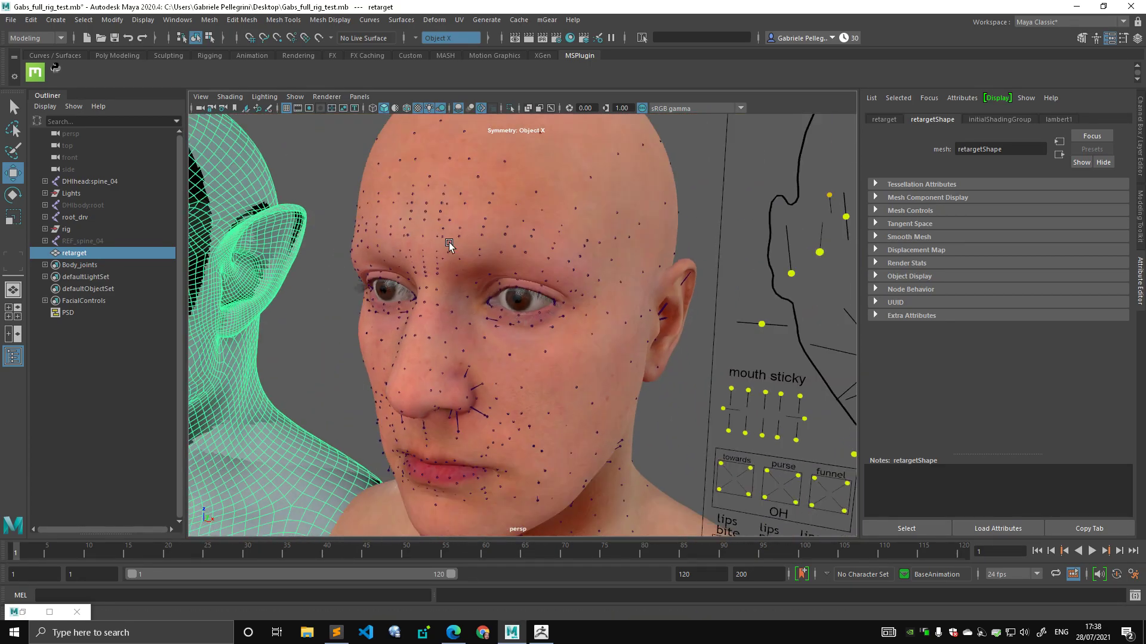
scroll(451, 247, down, 5)
alt+drag(460, 281, 616, 255)
alt+middle_drag(364, 349, 517, 260)
alt+drag(516, 260, 479, 301)
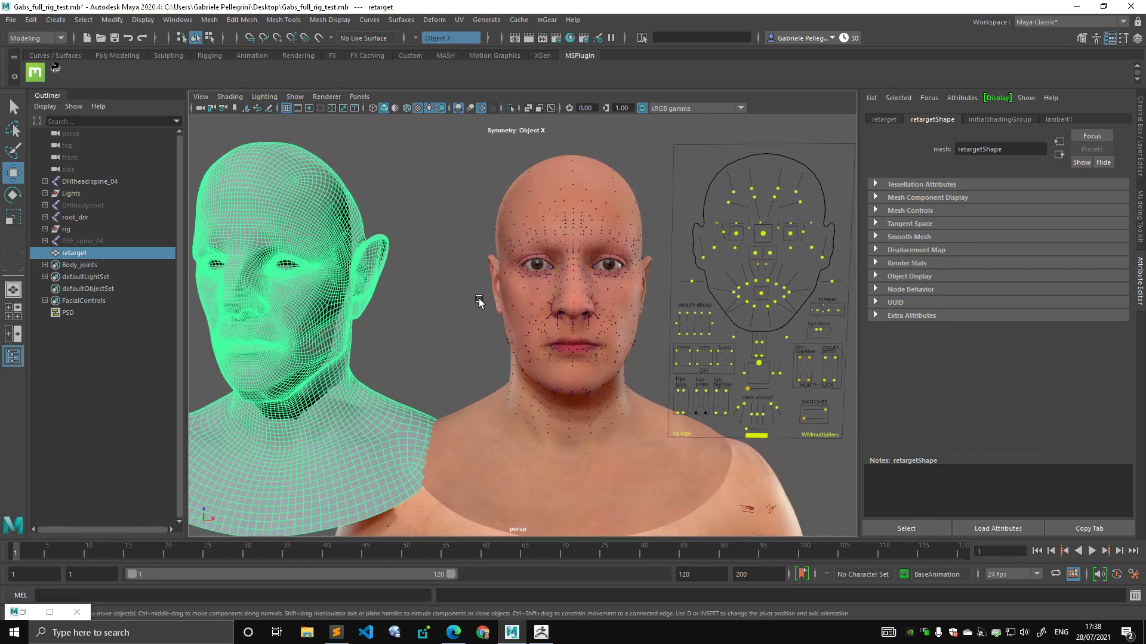
Examine the retarget mesh's topology around the eyes, nose, mouth, jaw and pointed ear.
click(443, 274)
click(322, 256)
alt+middle_drag(322, 256, 432, 257)
scroll(432, 256, up, 4)
alt+drag(432, 256, 423, 281)
scroll(480, 313, down, 4)
alt+middle_drag(602, 328, 582, 281)
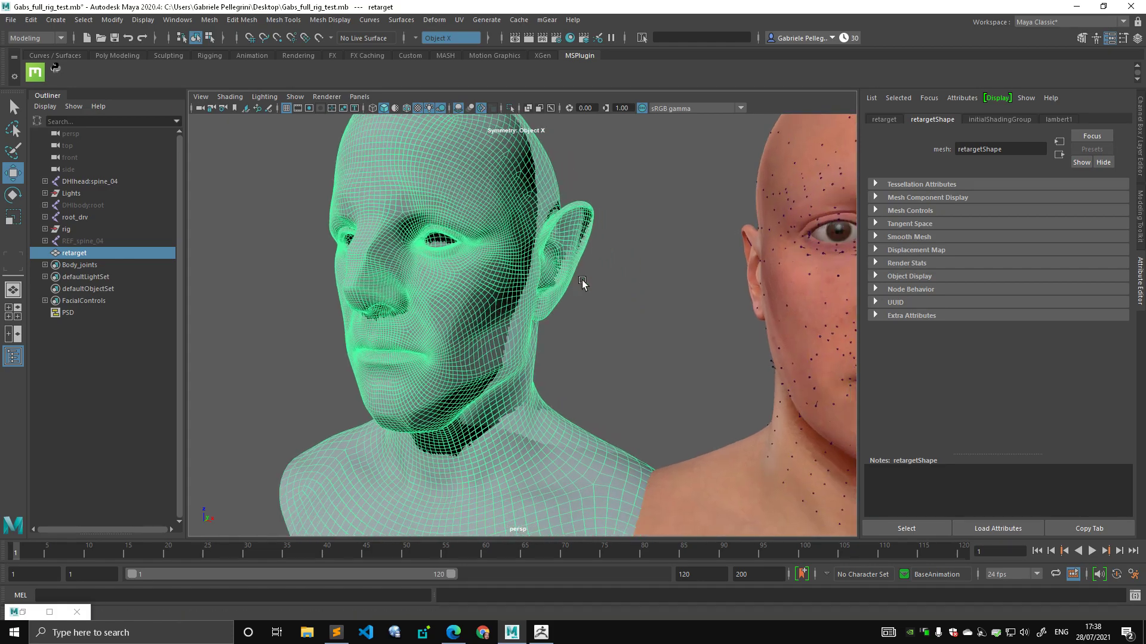
scroll(580, 222, up, 3)
alt+middle_drag(417, 203, 471, 263)
alt+middle_drag(419, 365, 417, 297)
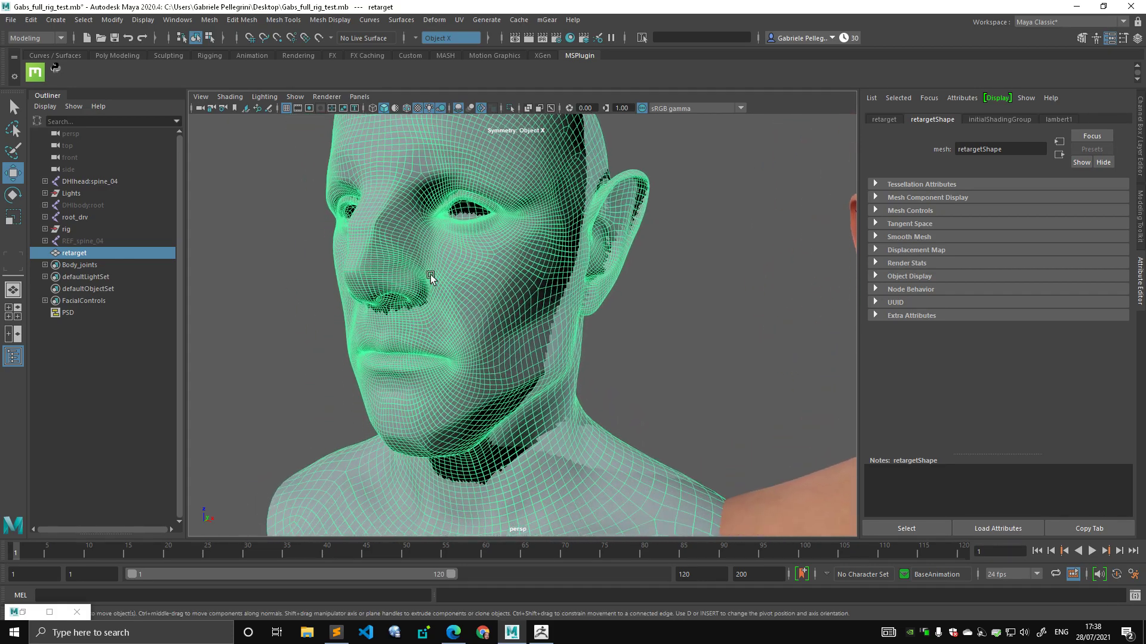
alt+middle_drag(574, 269, 629, 256)
alt+right_drag(629, 257, 706, 318)
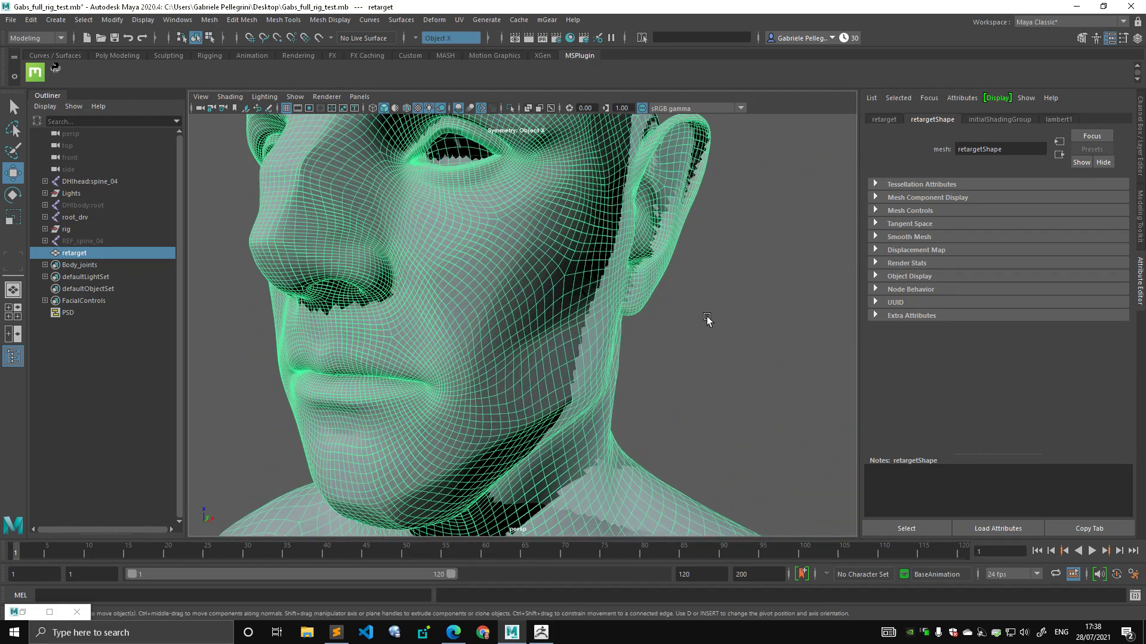
Clear the selection and compare the retarget head with the rigged head from the side.
click(706, 319)
scroll(535, 310, down, 4)
alt+drag(484, 309, 483, 340)
scroll(511, 312, up, 2)
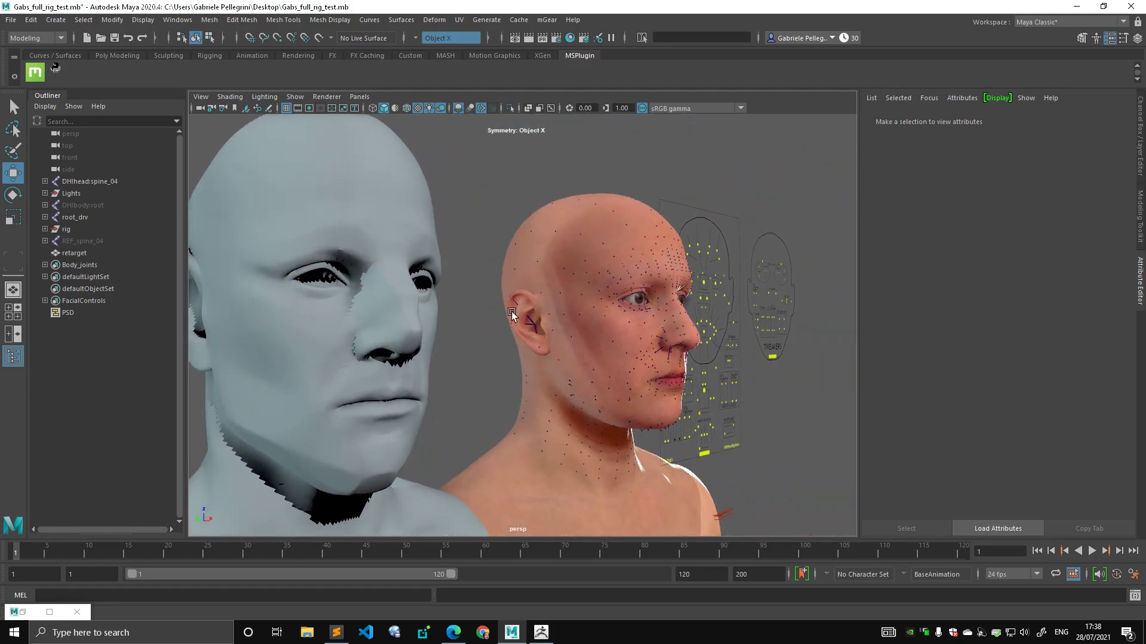
scroll(512, 312, up, 2)
alt+middle_drag(442, 311, 541, 279)
scroll(512, 286, up, 2)
scroll(537, 302, down, 2)
scroll(495, 274, up, 1)
alt+right_drag(541, 279, 421, 297)
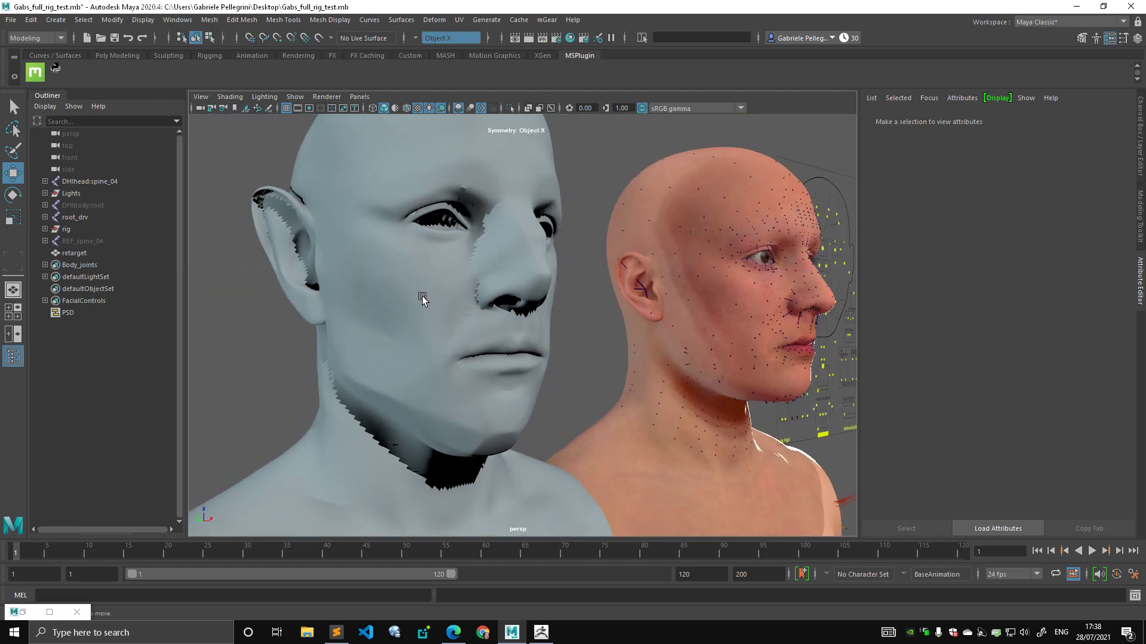
Return the display to plain smooth shading without textures or lights and inspect the retarget head's ear, cheek and jaw.
click(428, 311)
click(589, 262)
key(5)
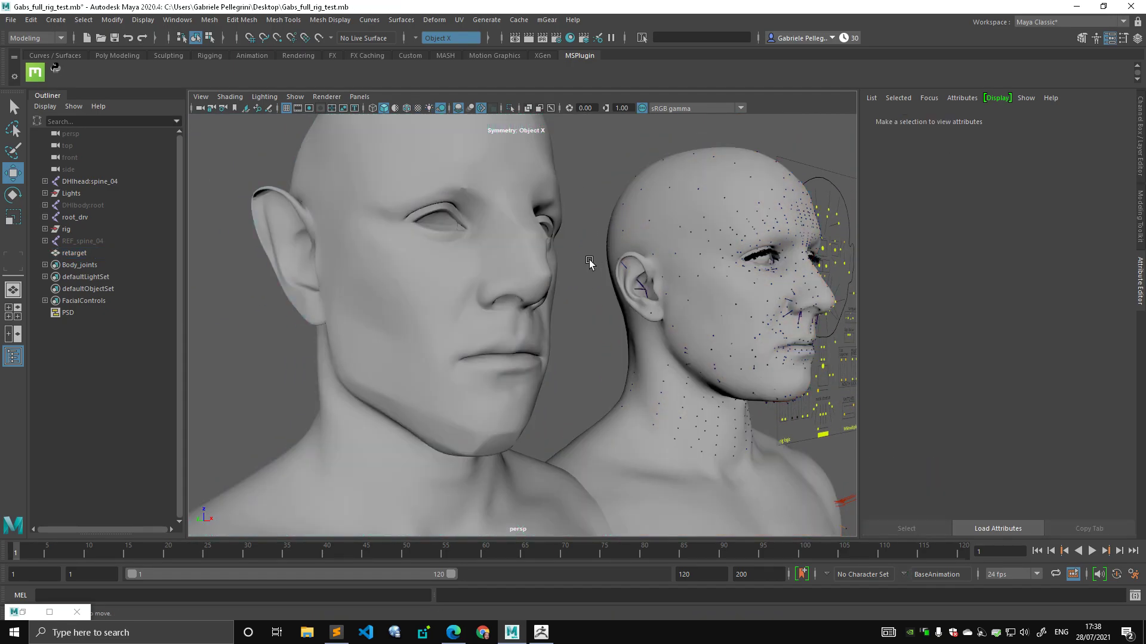
alt+middle_drag(507, 269, 498, 291)
scroll(478, 302, up, 3)
scroll(352, 370, down, 2)
alt+middle_drag(317, 352, 336, 303)
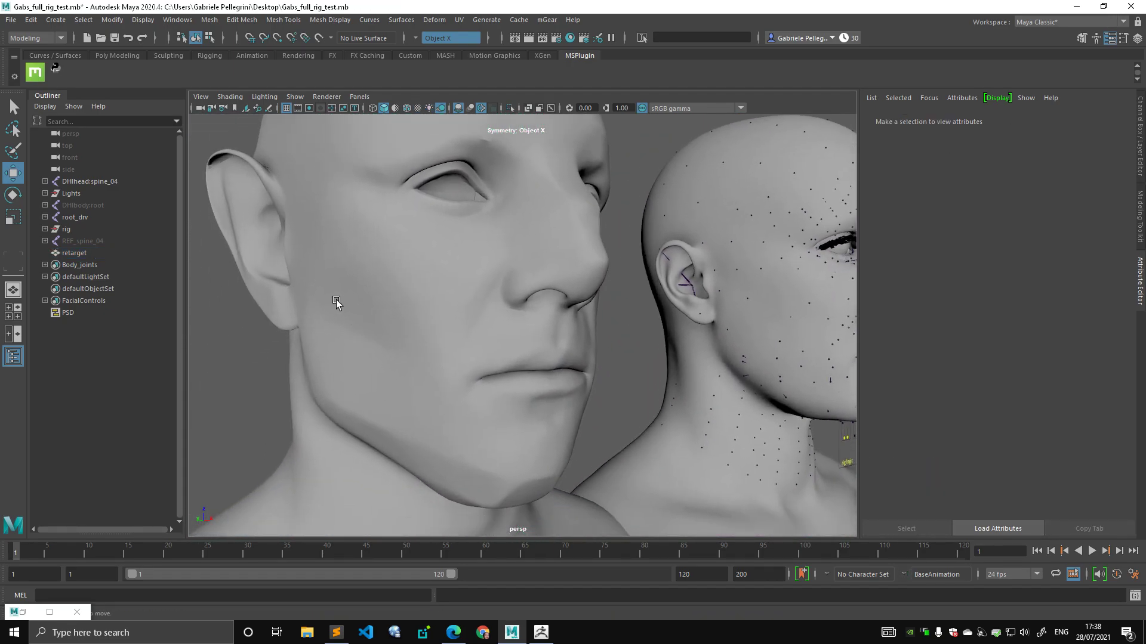
alt+drag(568, 443, 423, 429)
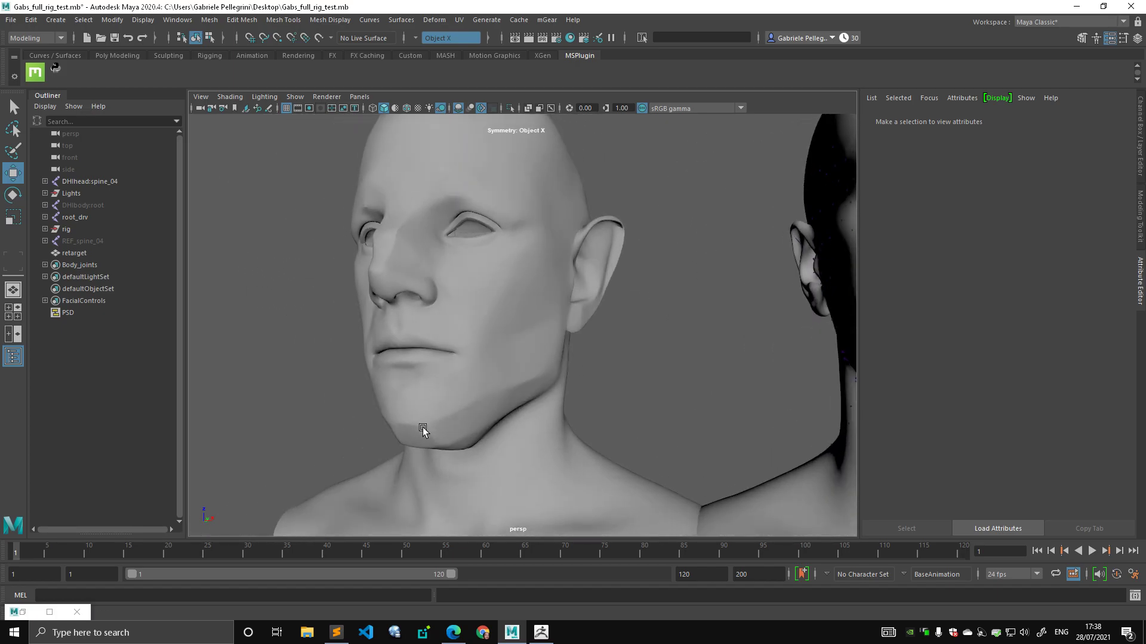
scroll(524, 286, down, 8)
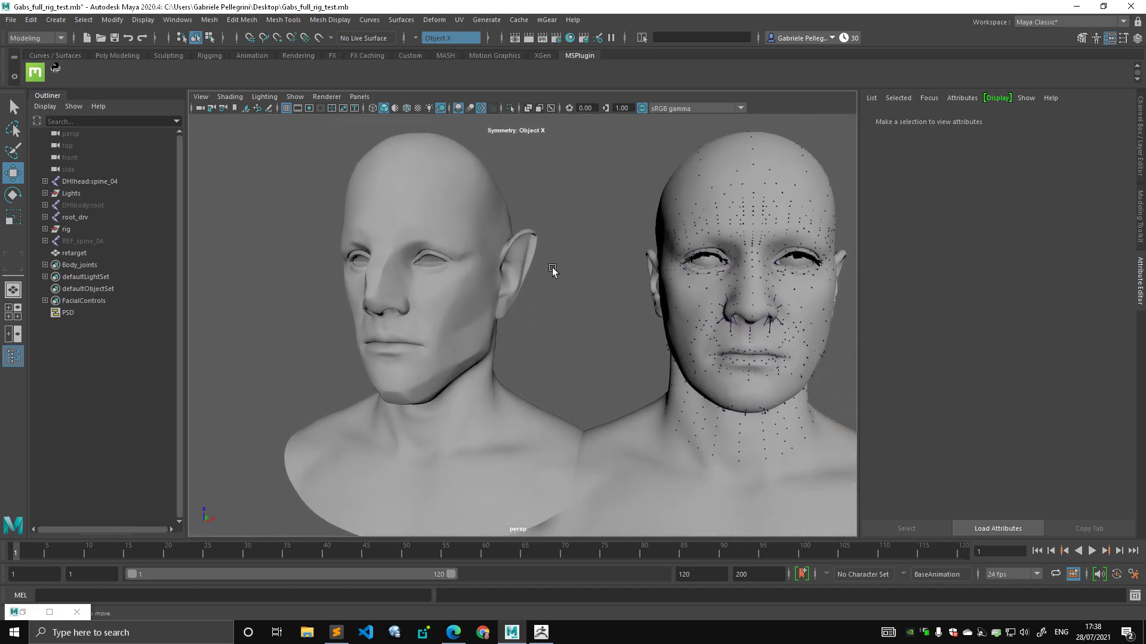
Show the viewport with textures and scene lights, with the rigged head and its facial control board framed together.
key(6)
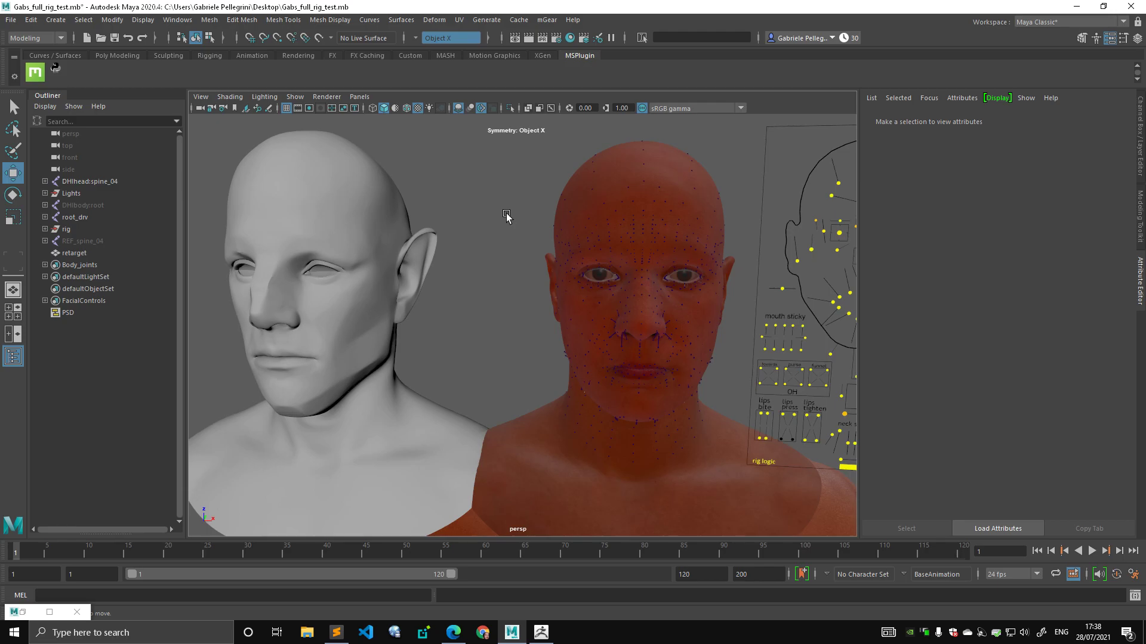
key(7)
scroll(604, 278, down, 3)
alt+drag(513, 272, 425, 224)
alt+middle_drag(432, 225, 379, 227)
alt+right_drag(379, 227, 460, 227)
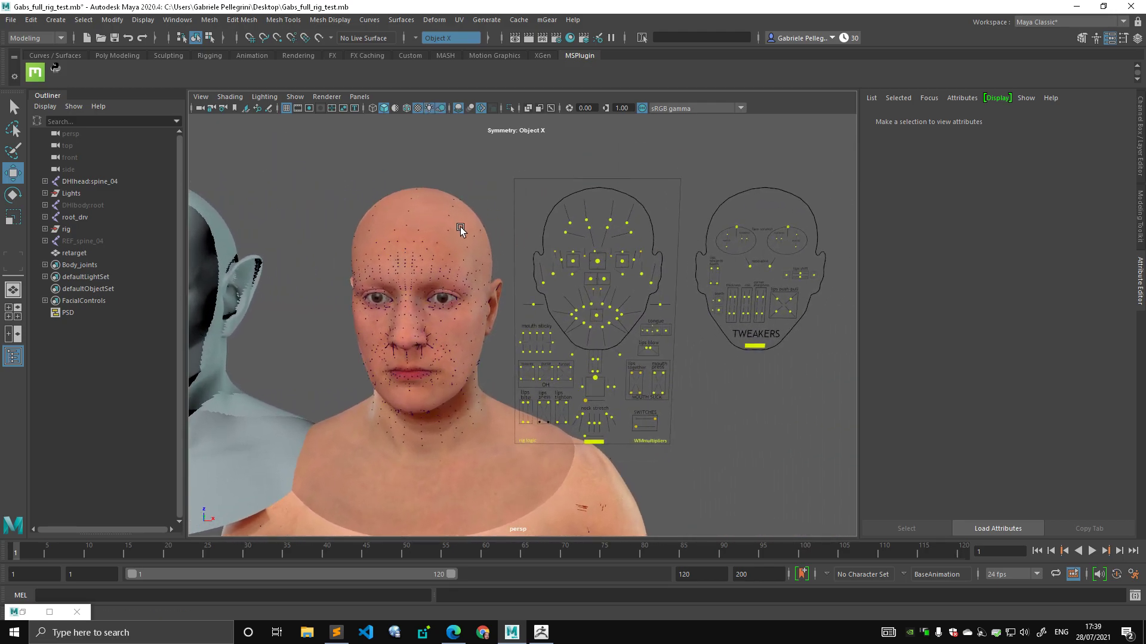
Try a small move of the central mouth control on the facial board and undo it.
click(600, 315)
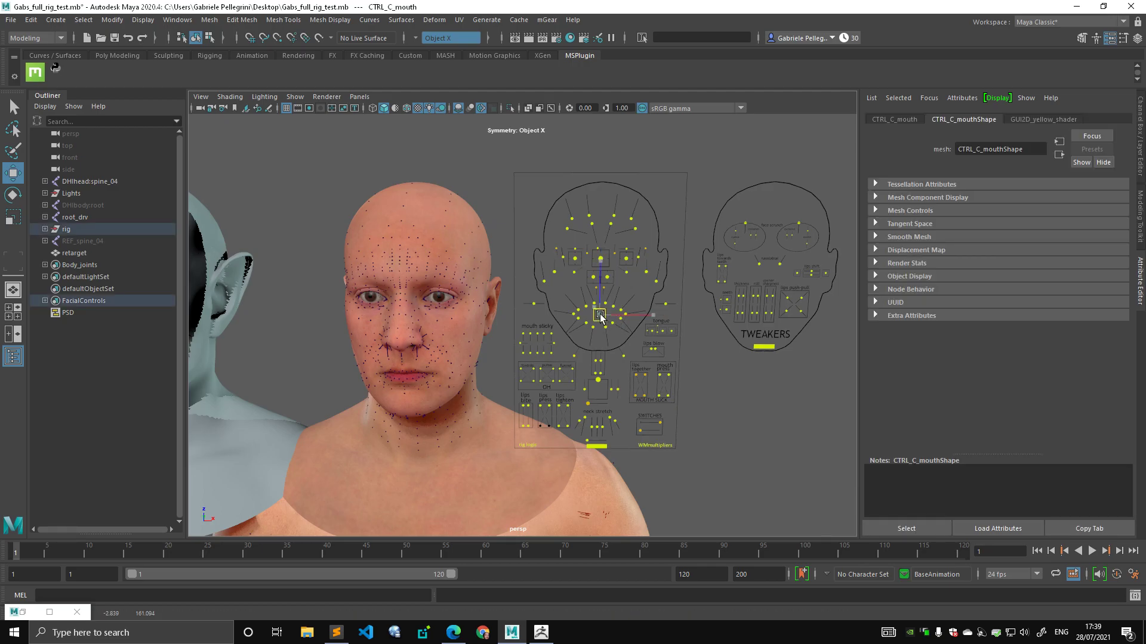
drag(599, 315, 603, 313)
key(ctrl+z)
alt+drag(418, 269, 110, 96)
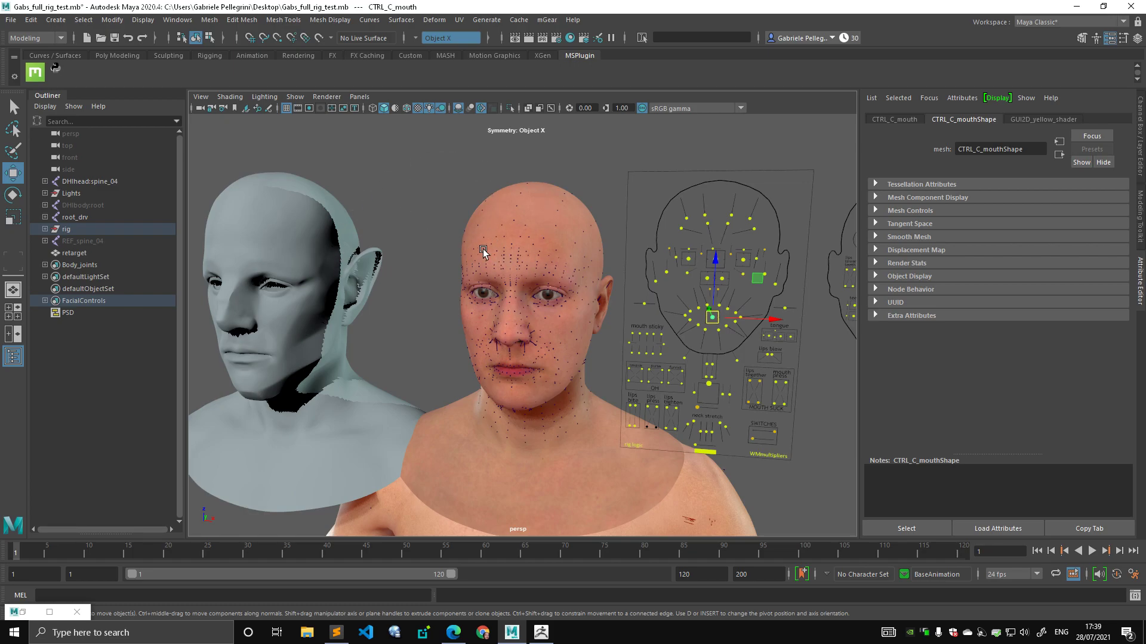
Select the rigged head mesh to inspect its wireframe against the facial joints, and clear the selection.
click(444, 218)
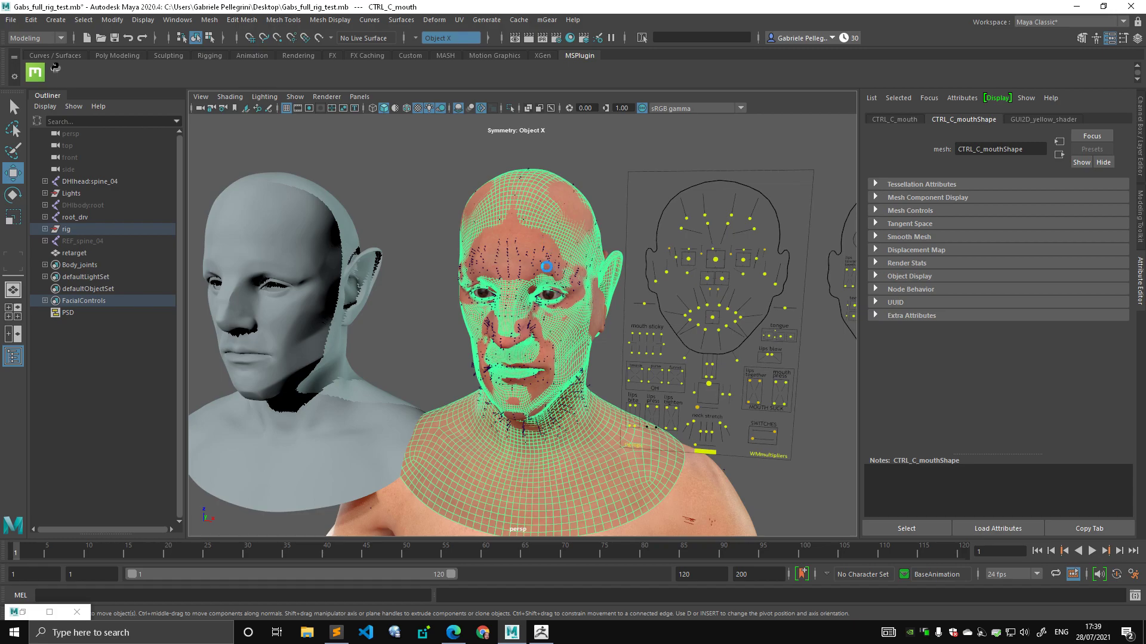
click(580, 249)
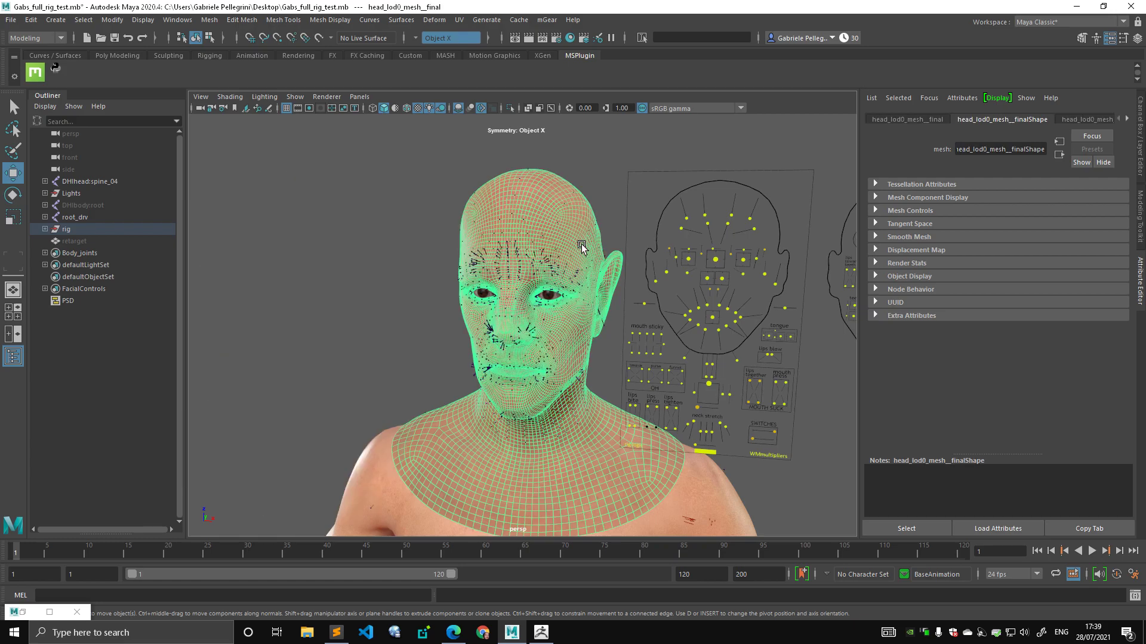
click(600, 172)
Select the retarget mesh, show it briefly and hide it again.
click(96, 241)
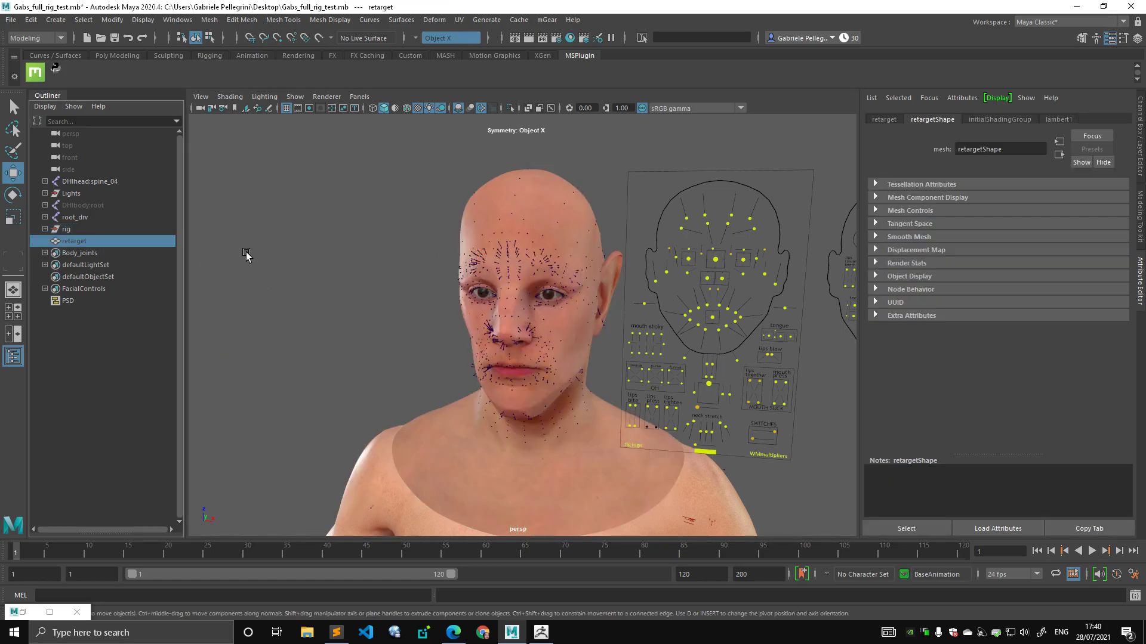
key(shift+h)
key(ctrl+h)
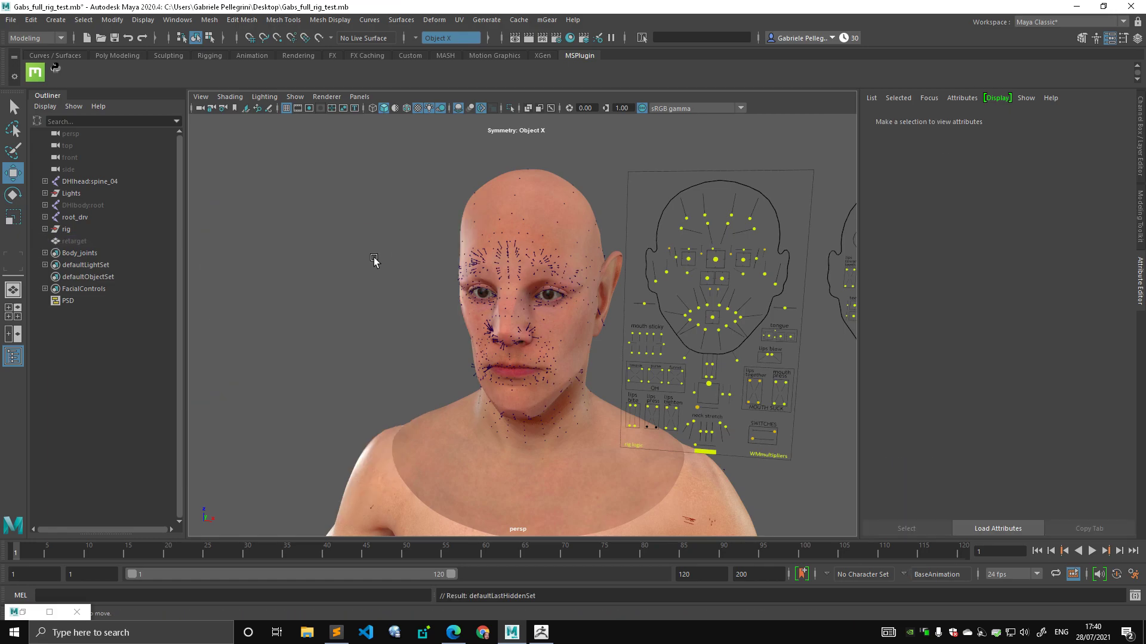
Examine the reshaped rigged head and its joints around the eyes, nose, mouth, jaw and ear.
alt+middle_drag(502, 269, 409, 248)
alt+drag(410, 248, 513, 250)
alt+middle_drag(513, 251, 429, 249)
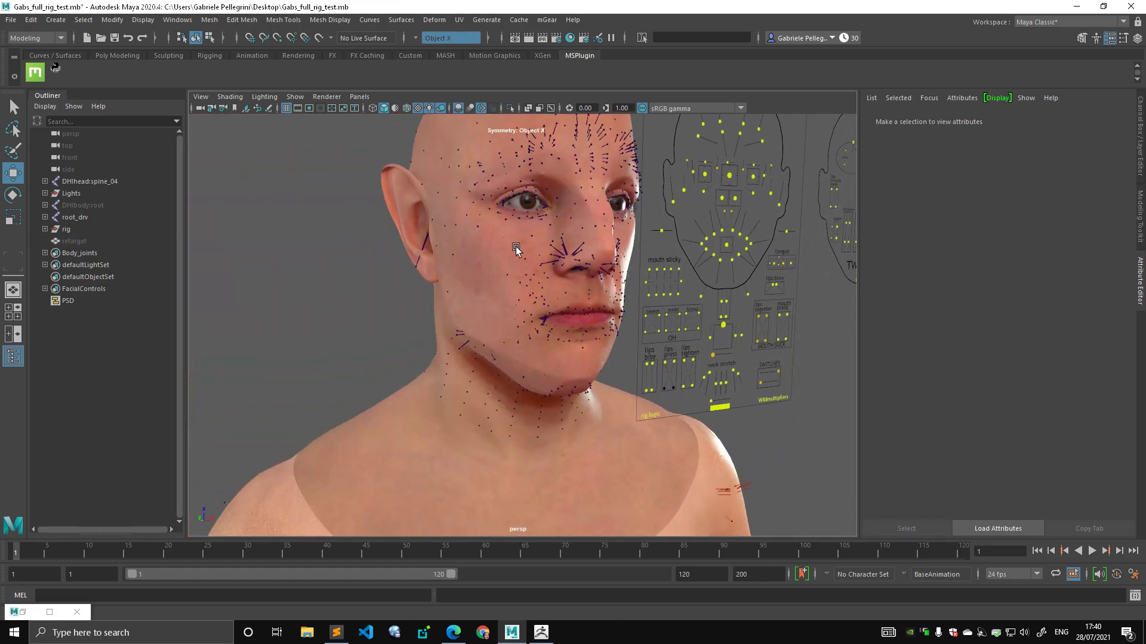
alt+drag(515, 246, 415, 259)
alt+right_drag(407, 258, 489, 281)
alt+middle_drag(489, 280, 590, 261)
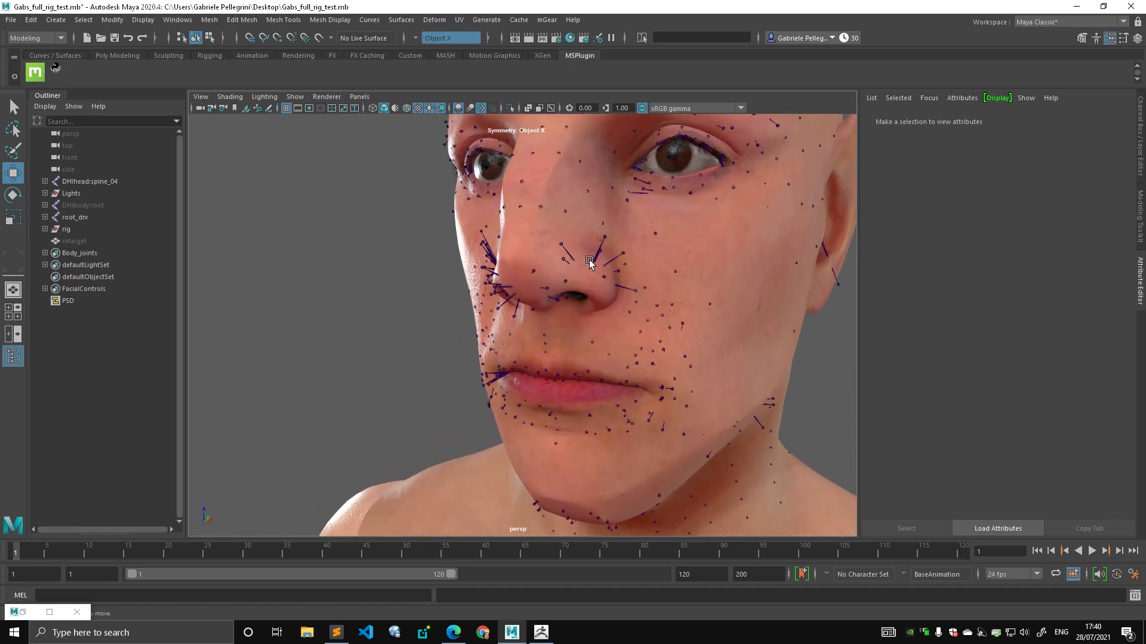
alt+right_drag(620, 242, 576, 253)
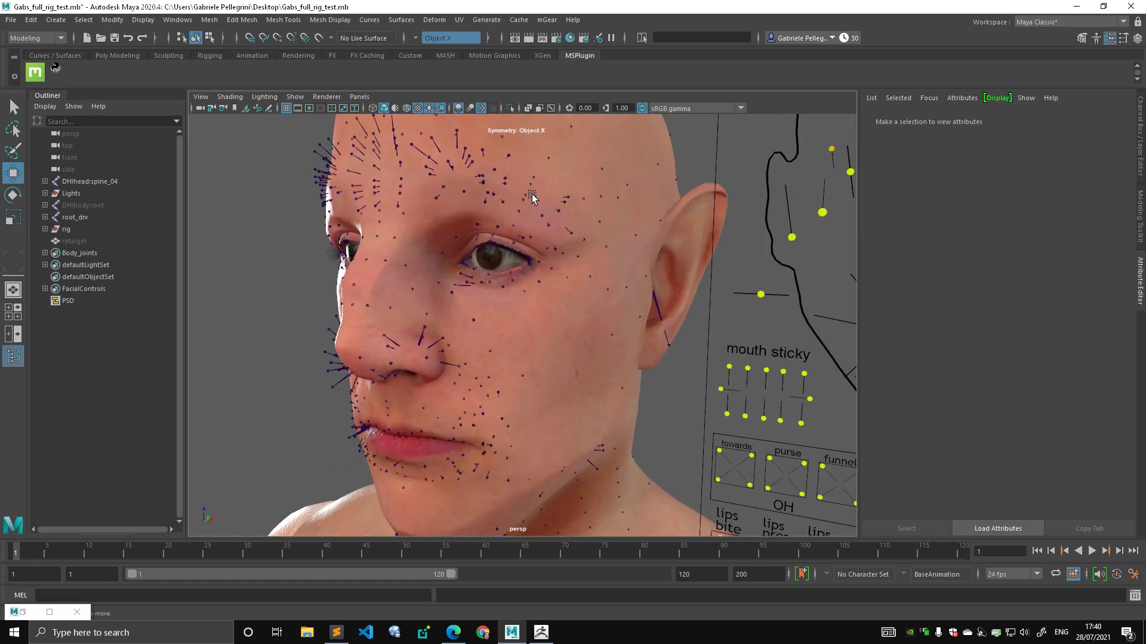
alt+drag(532, 196, 468, 265)
Test the central mouth control (CTRL_C_mouth) in several positions, ending with the mouth pulled toward the head's right side.
click(624, 333)
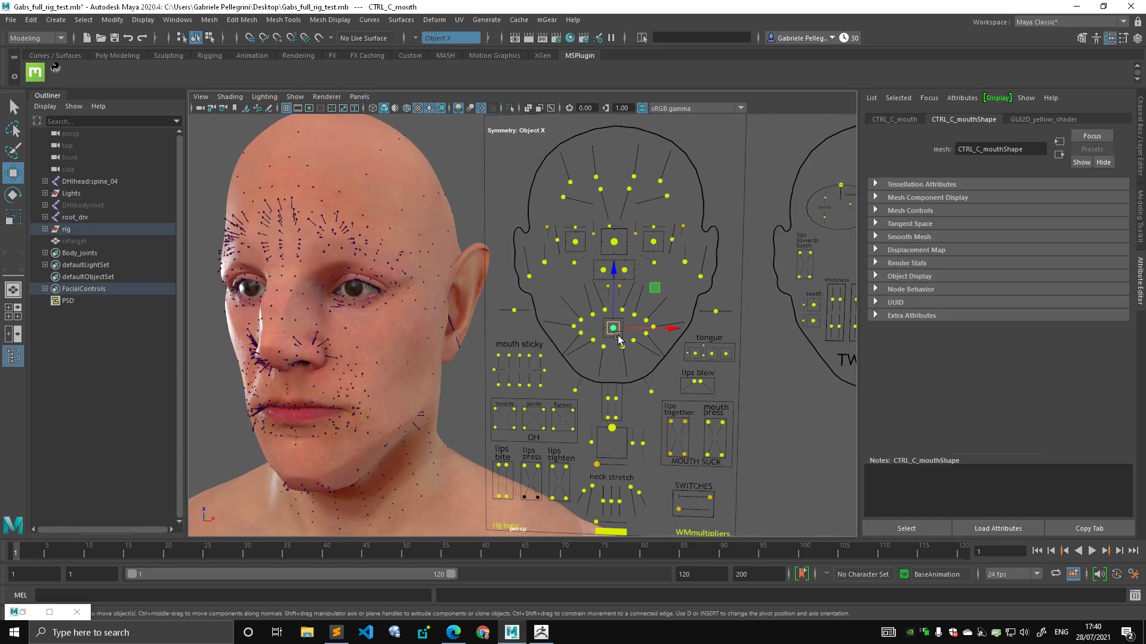
alt+drag(624, 333, 678, 325)
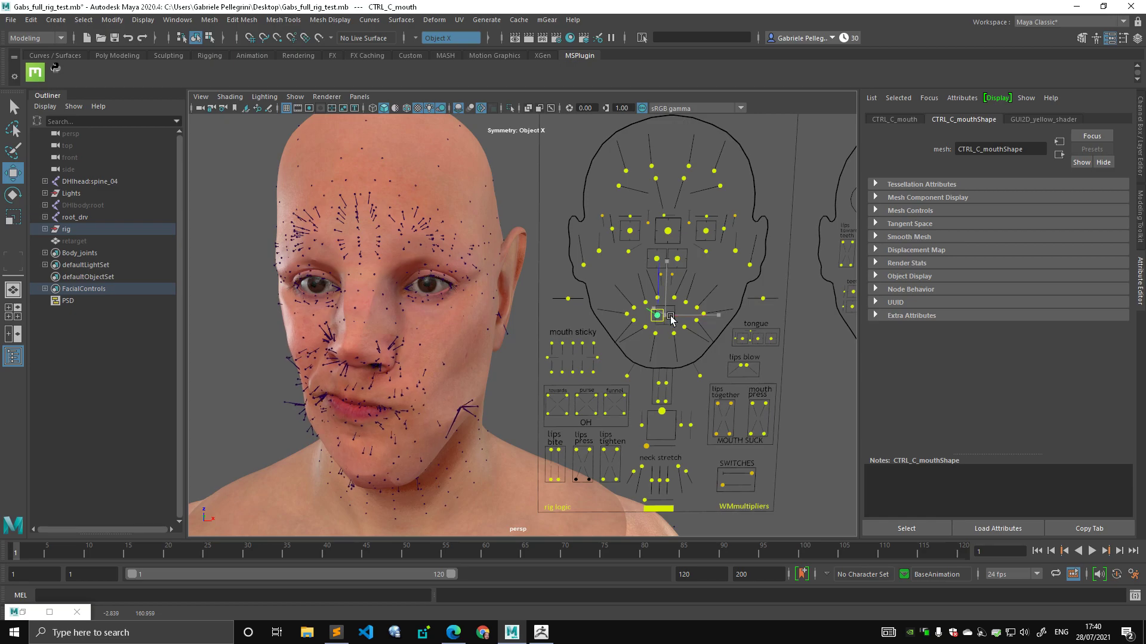
alt+drag(394, 310, 432, 309)
alt+middle_drag(432, 309, 482, 274)
scroll(482, 274, up, 4)
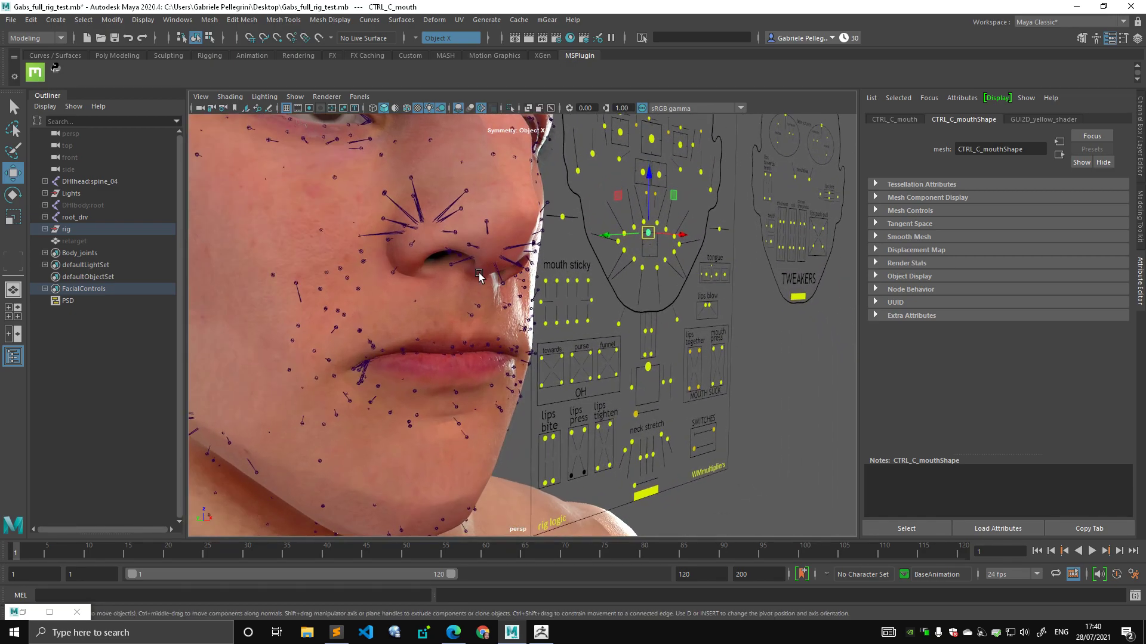
mouse_move(646, 235)
mouse_down()
mouse_move(659, 239)
mouse_move(635, 254)
mouse_up()
middle_drag(636, 256, 648, 223)
drag(647, 223, 640, 243)
scroll(440, 288, down, 5)
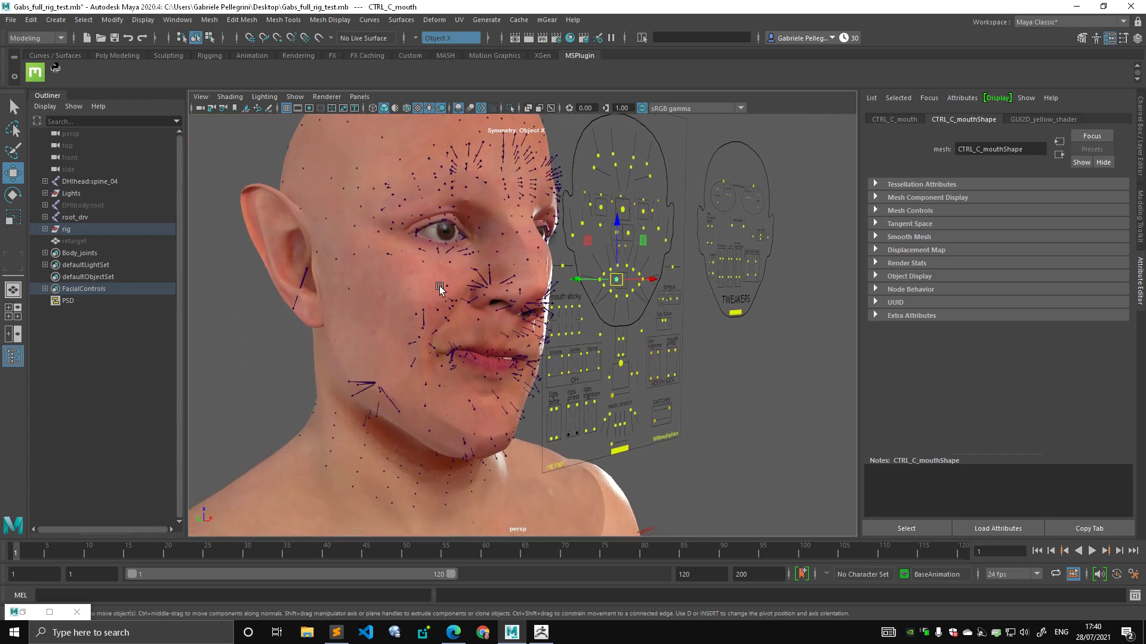
Inspect the deformation and joints of the cheek, lips, jaw and ear from the head's left side with the mouth pulled sideways.
alt+drag(440, 289, 394, 286)
scroll(400, 287, up, 3)
alt+middle_drag(400, 286, 441, 288)
alt+drag(441, 287, 330, 270)
alt+drag(474, 340, 410, 332)
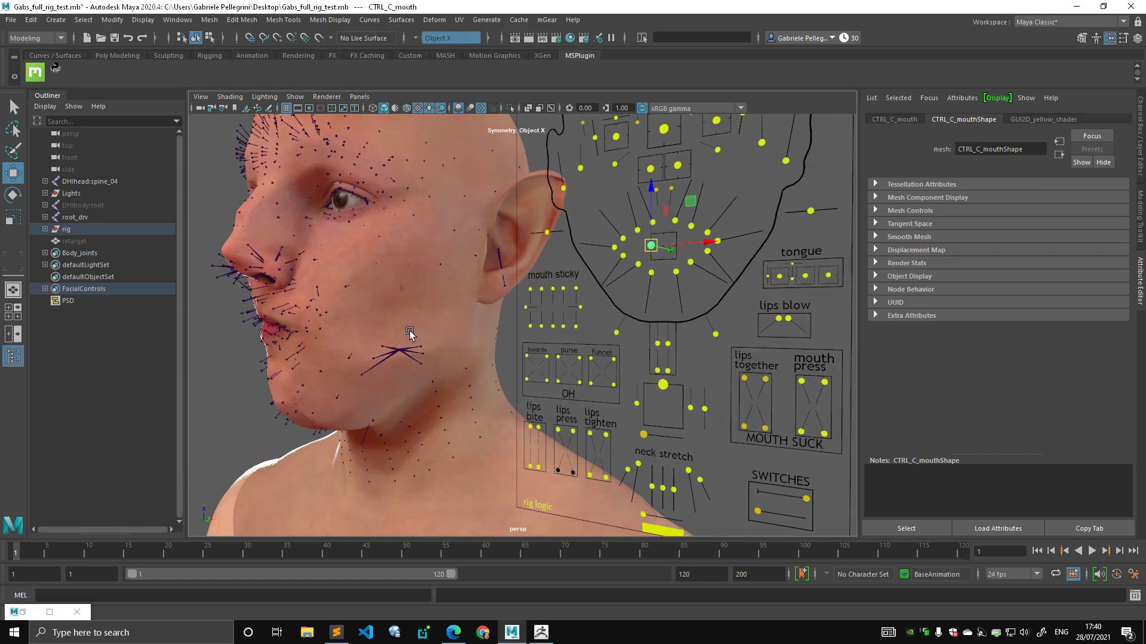
alt+middle_drag(409, 332, 476, 330)
alt+drag(475, 330, 424, 321)
scroll(424, 321, up, 3)
alt+middle_drag(424, 321, 445, 334)
alt+drag(445, 332, 412, 327)
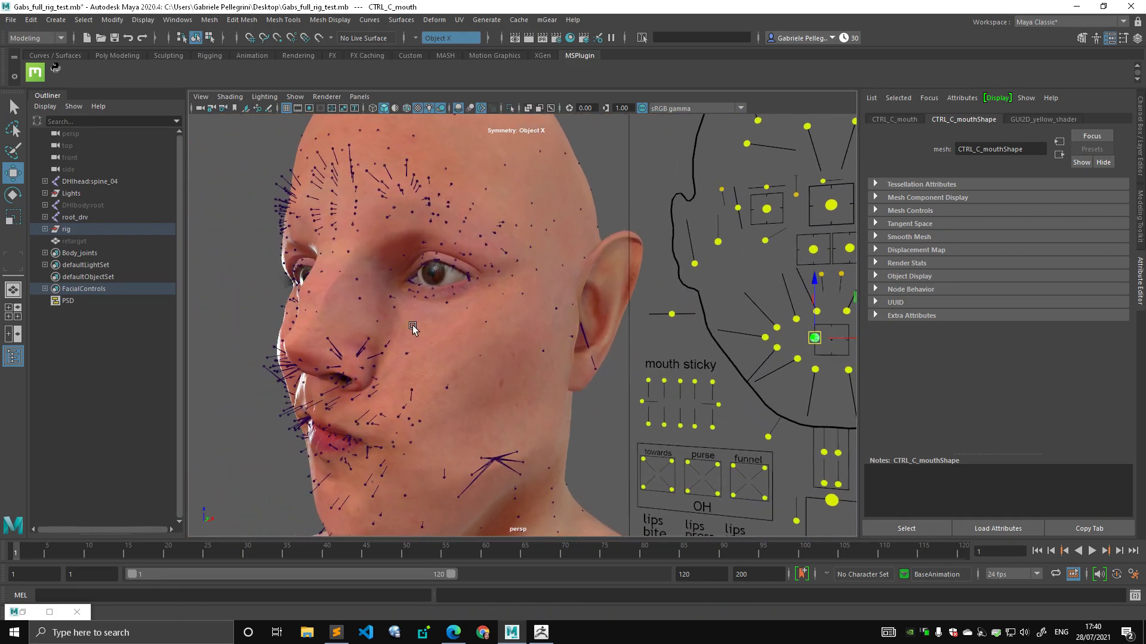
alt+middle_drag(412, 328, 448, 322)
alt+drag(448, 322, 458, 320)
scroll(459, 320, up, 2)
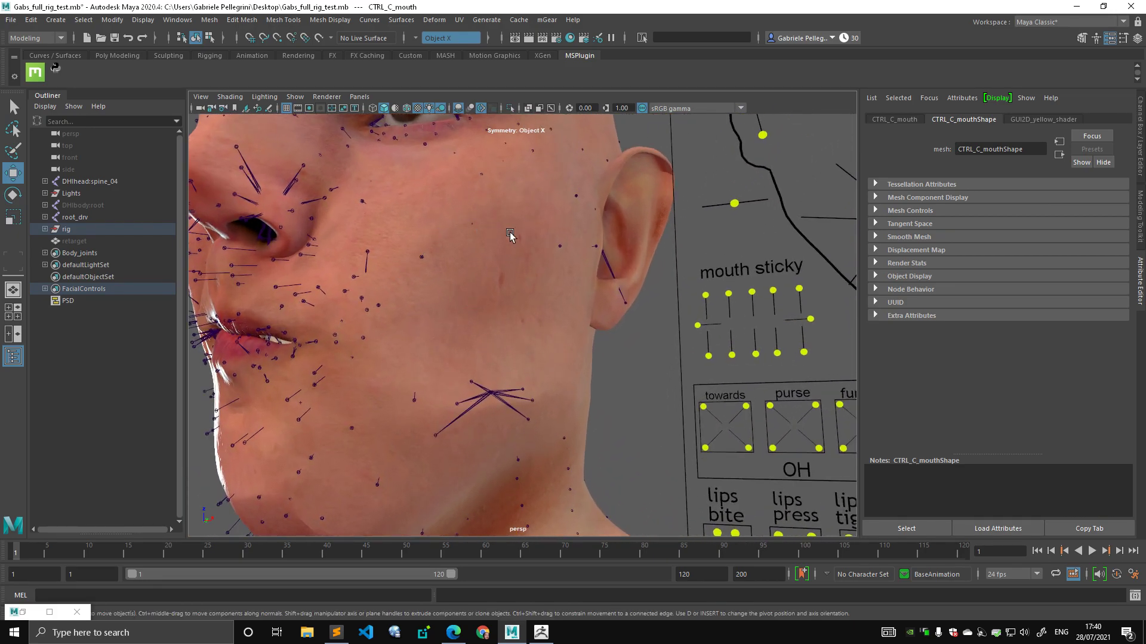
Move the central mouth control above its neutral position to test raising the mouth.
scroll(477, 249, down, 4)
alt+drag(477, 274, 529, 258)
alt+middle_drag(529, 257, 478, 312)
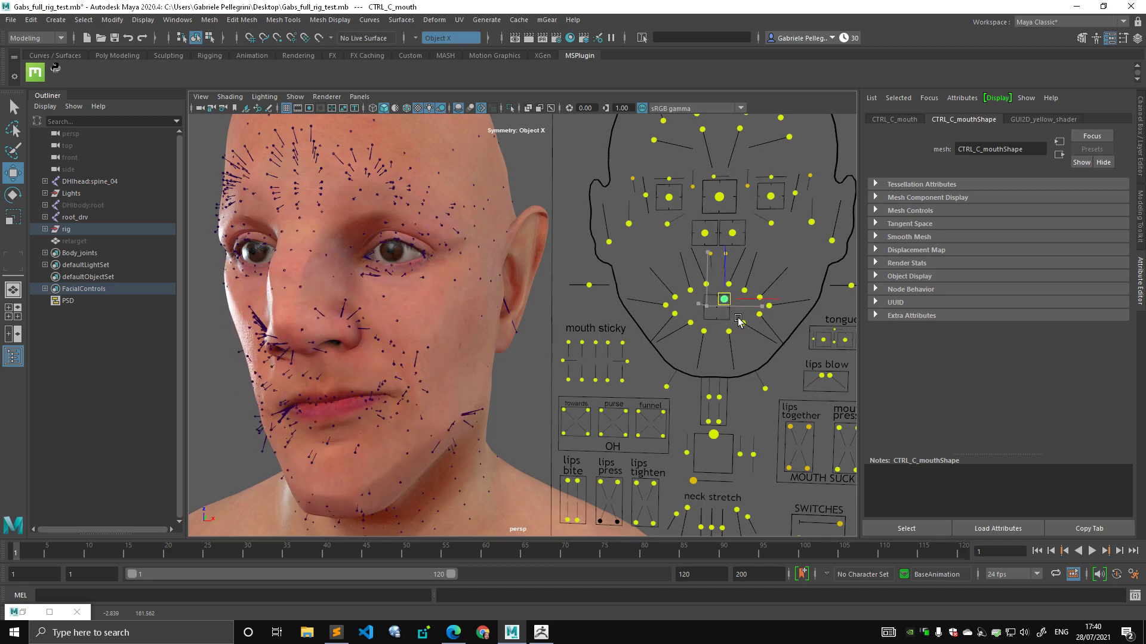
drag(715, 325, 721, 314)
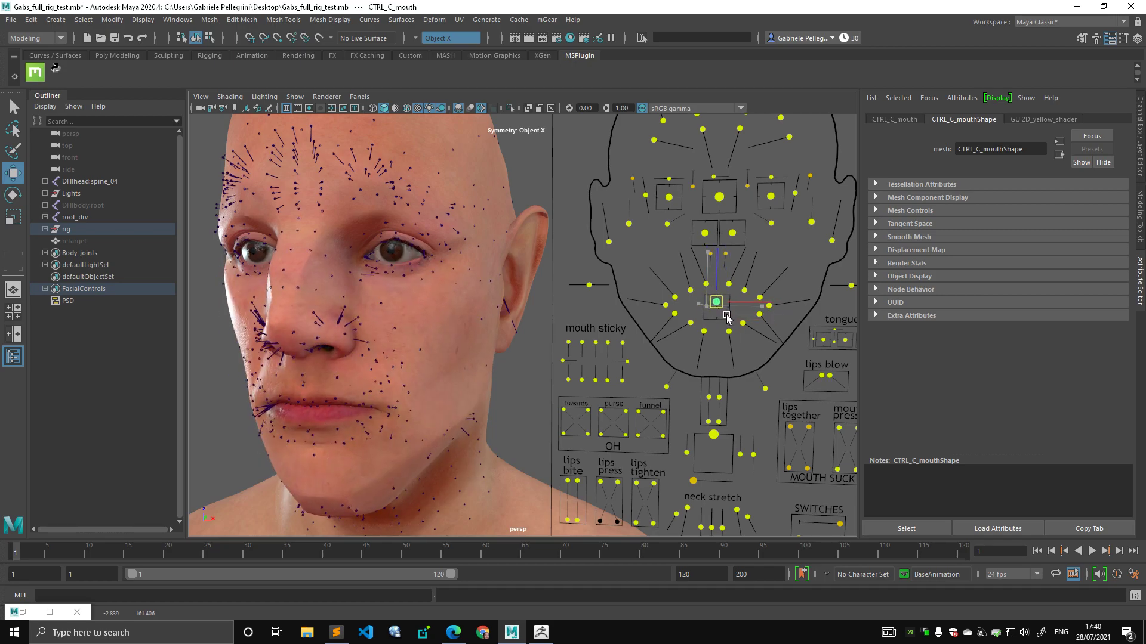
Raise the right inner brow control (CTRL_R_brow_raiseIn) on the facial board.
scroll(489, 279, down, 4)
alt+drag(490, 279, 534, 267)
alt+middle_drag(534, 267, 522, 325)
scroll(522, 325, up, 3)
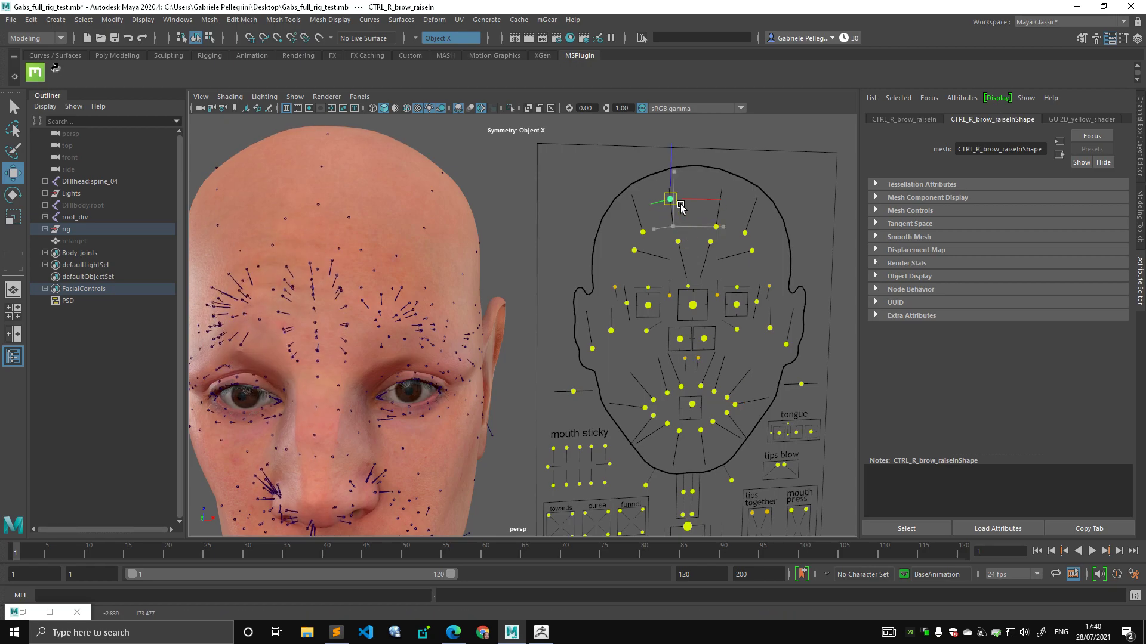
drag(685, 238, 674, 199)
Examine the forehead wrinkles and brow joints up close while testing the right inner brow raise.
alt+drag(405, 224, 450, 232)
alt+middle_drag(450, 233, 438, 216)
scroll(439, 216, up, 3)
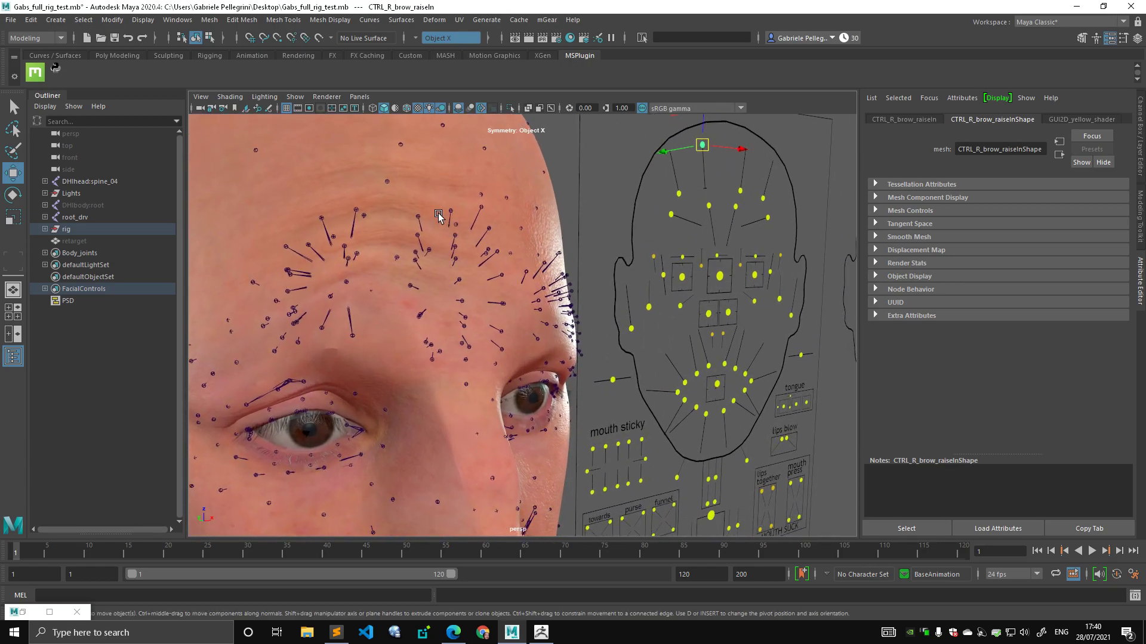
alt+right_drag(505, 265, 406, 239)
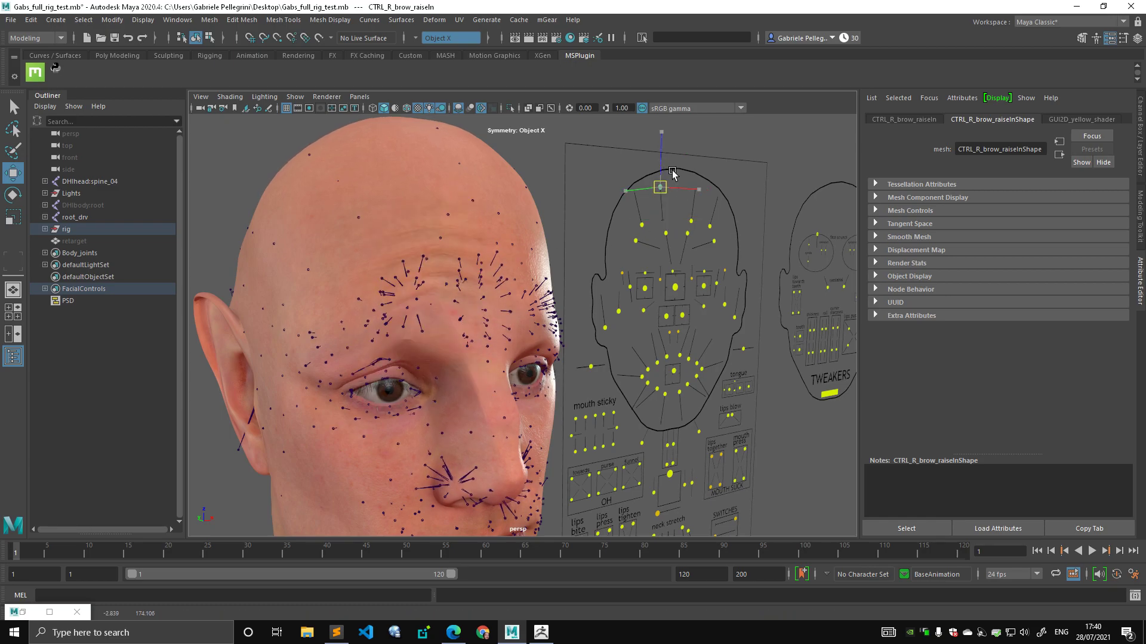
alt+right_drag(506, 291, 409, 210)
Open the mouth with the jaw control (CTRL_C_jaw) and vary the opening while checking the head's profile.
alt+drag(514, 209, 463, 213)
alt+middle_drag(463, 212, 397, 334)
alt+right_drag(397, 334, 459, 332)
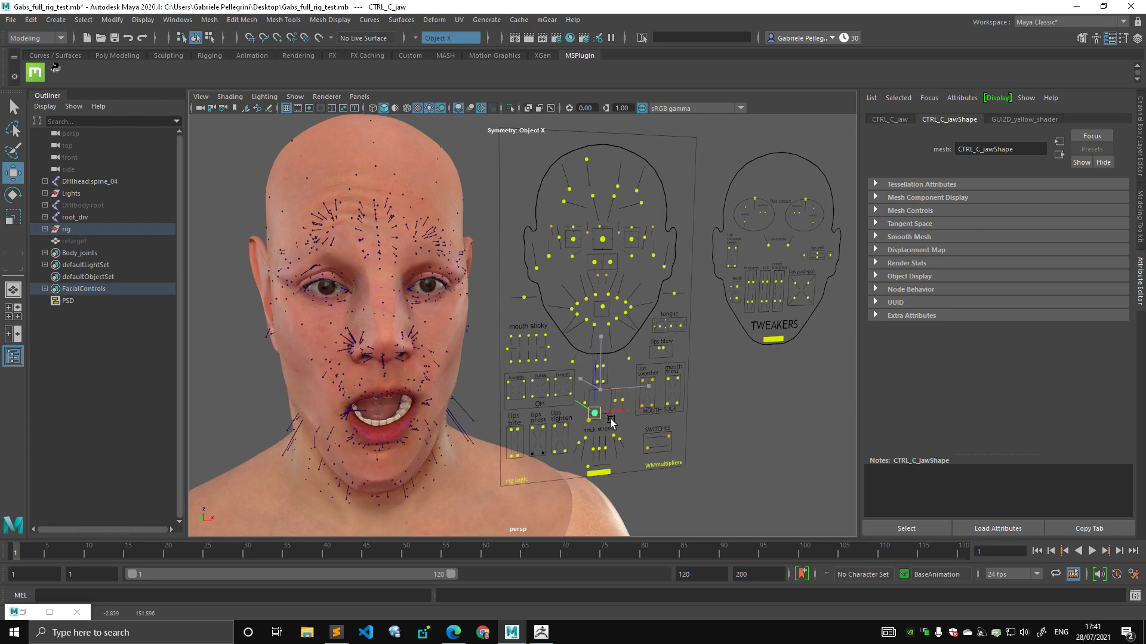
alt+drag(400, 399, 581, 349)
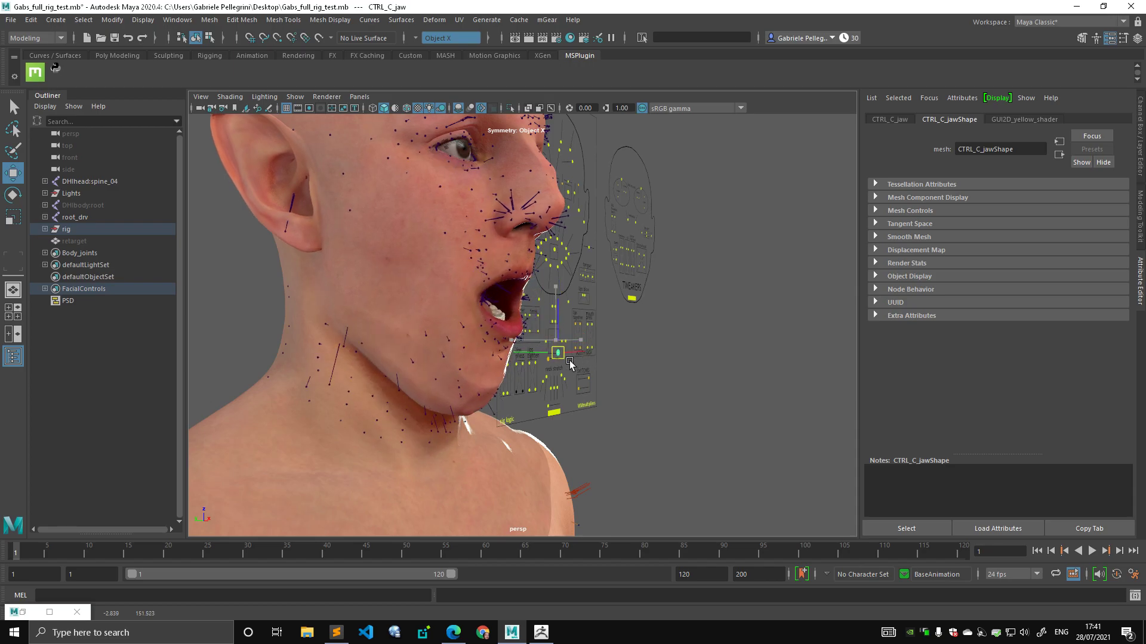
middle_drag(578, 352, 543, 316)
alt+drag(543, 317, 555, 348)
middle_drag(555, 348, 562, 333)
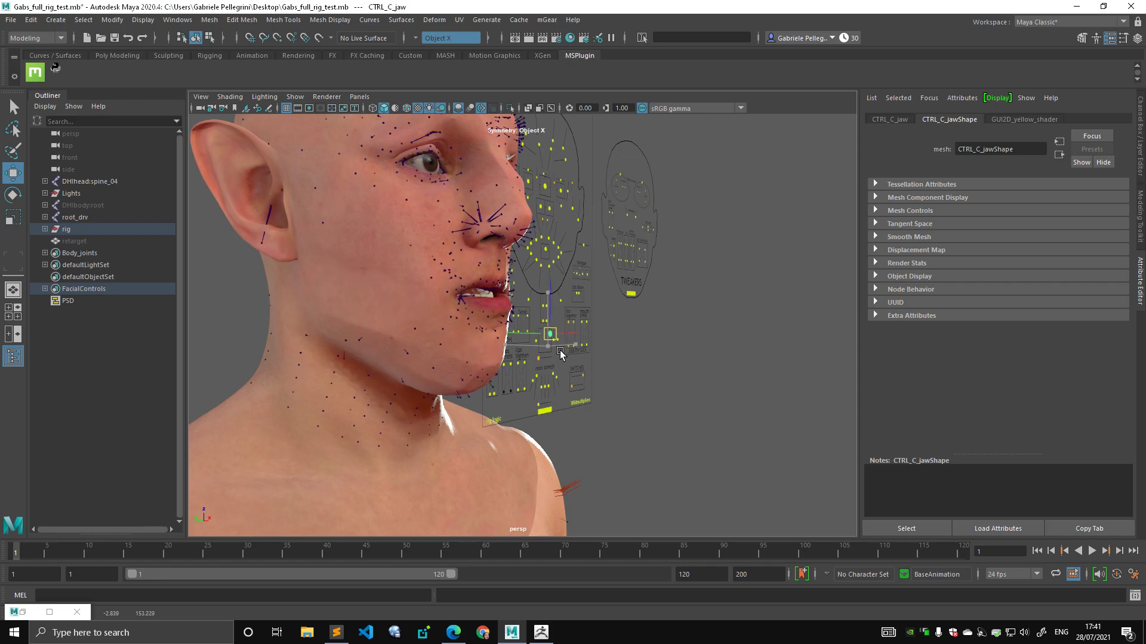
mouse_move(560, 352)
mouse_down()
mouse_move(553, 334)
mouse_move(561, 351)
mouse_up()
Move the jaw control back up so that the mouth is nearly closed.
alt+drag(560, 304, 388, 338)
alt+middle_drag(388, 337, 458, 330)
alt+right_drag(458, 330, 533, 349)
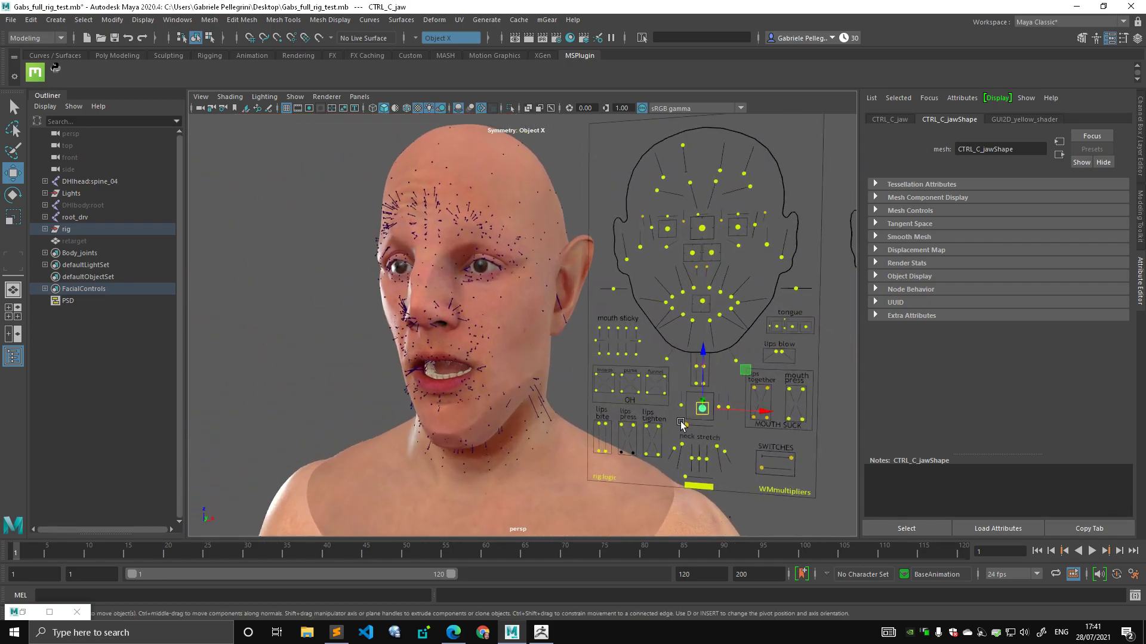
mouse_move(700, 409)
mouse_down()
mouse_move(705, 392)
mouse_move(696, 395)
mouse_up()
Review the face beside its control board from the front and a three-quarter angle, and clear the selection.
alt+middle_drag(541, 348, 488, 365)
alt+drag(488, 367, 578, 325)
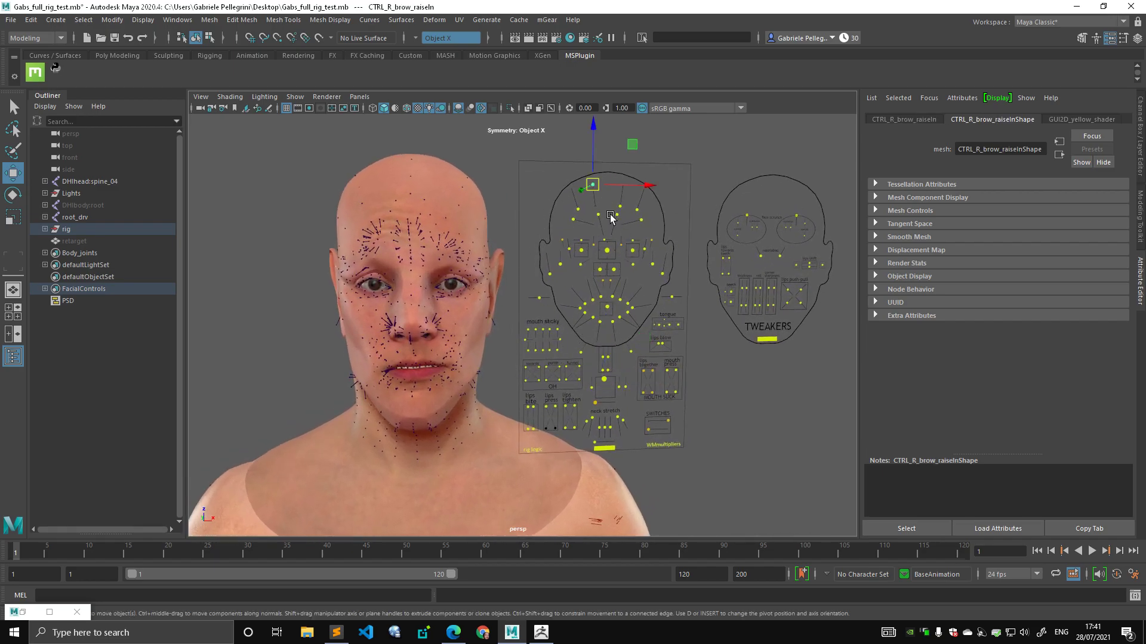
alt+drag(491, 316, 494, 279)
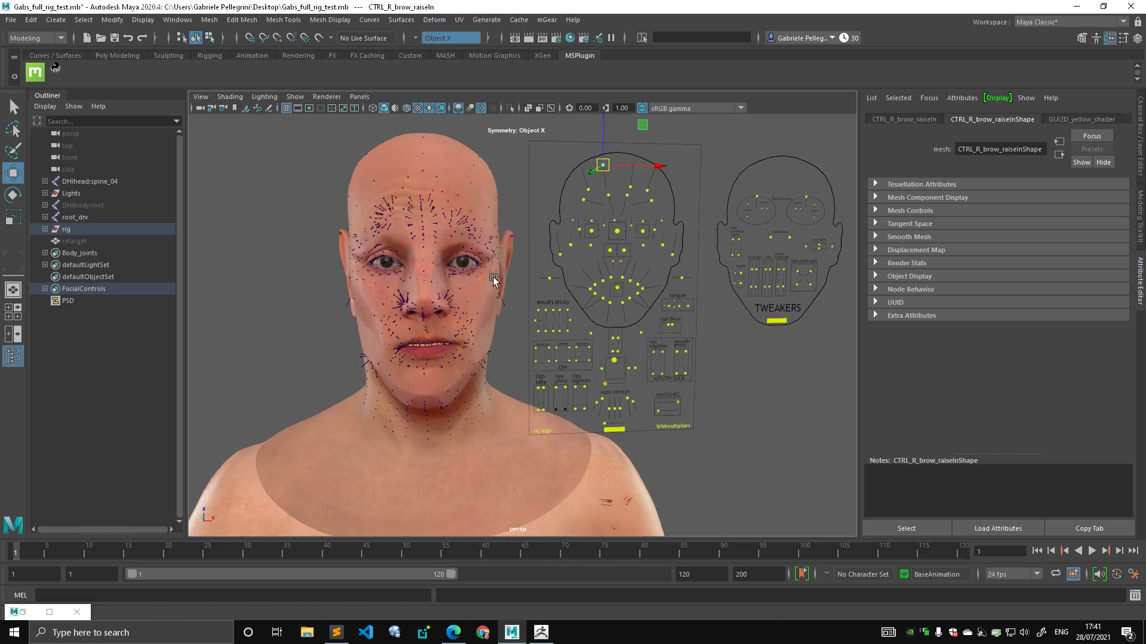
alt+right_drag(493, 279, 492, 312)
alt+drag(491, 313, 517, 369)
click(495, 371)
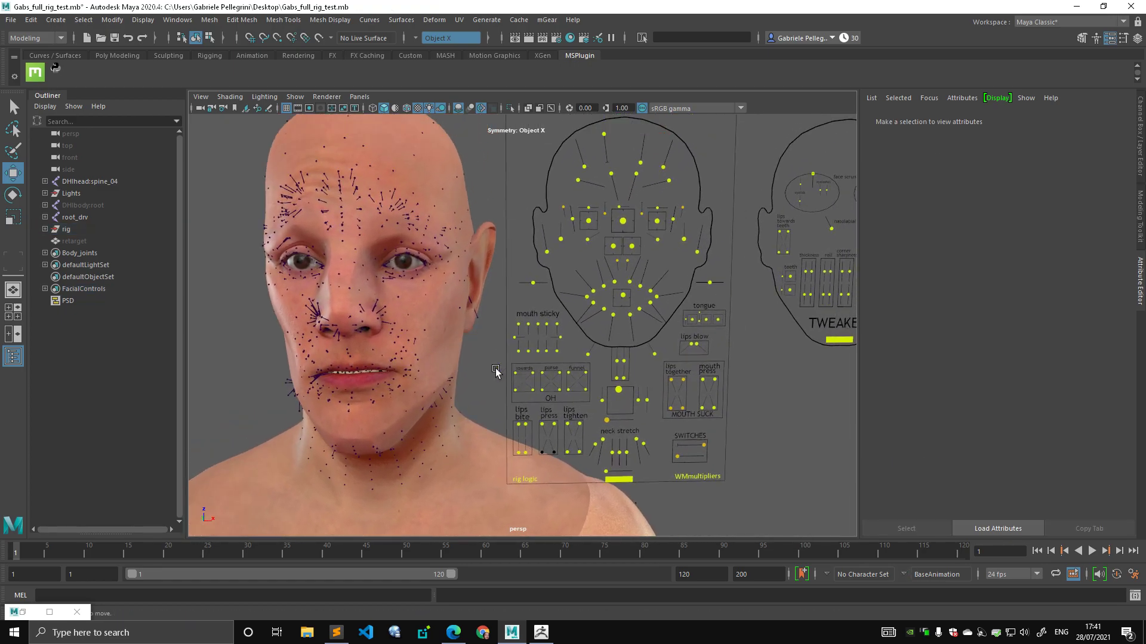